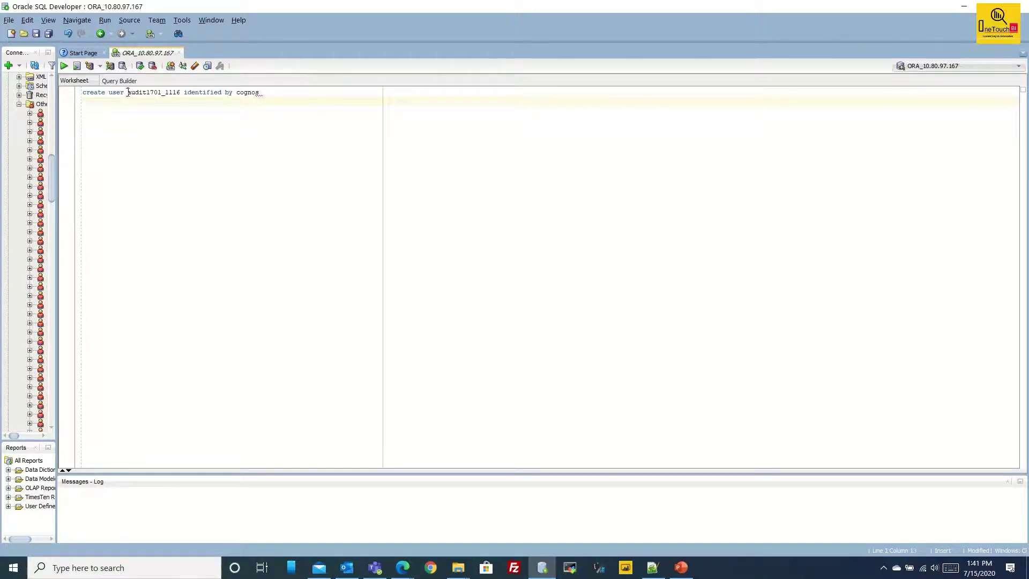
Run the CREATE USER statement in SQL Developer to create the audit database user
left_click_drag(128, 92, 178, 93)
left_click_drag(178, 94, 183, 93)
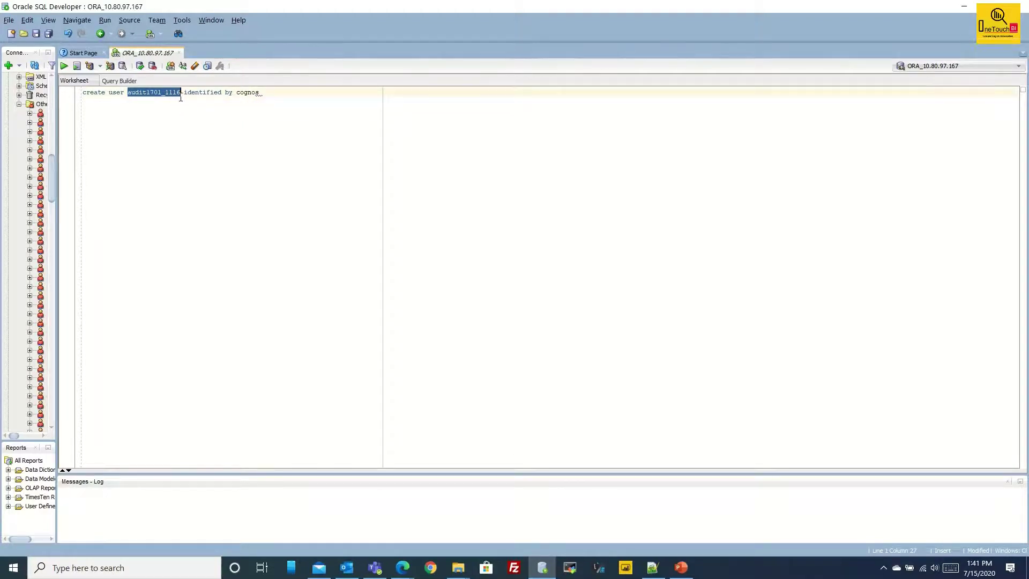
left_click(181, 98)
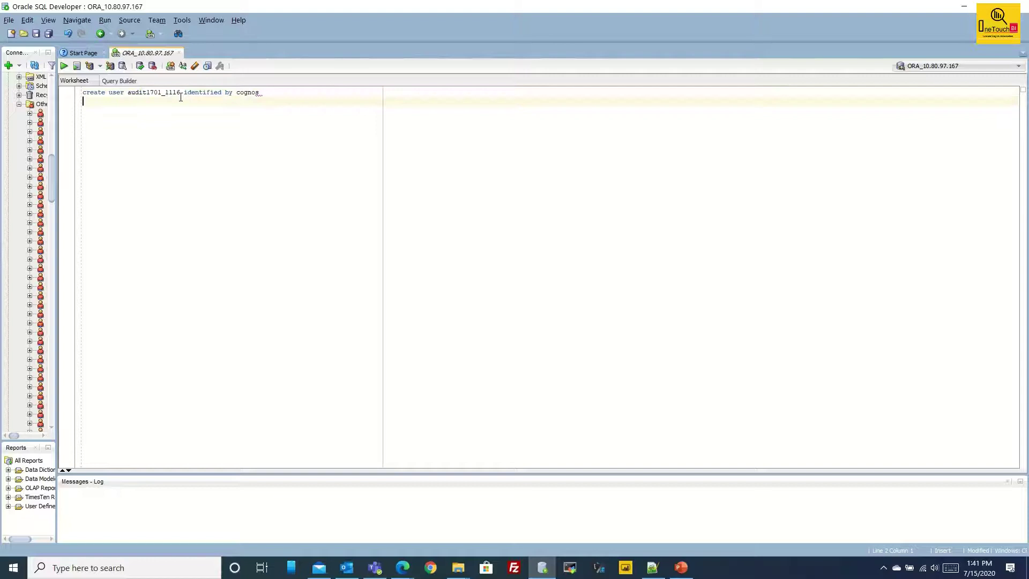
left_click(266, 94)
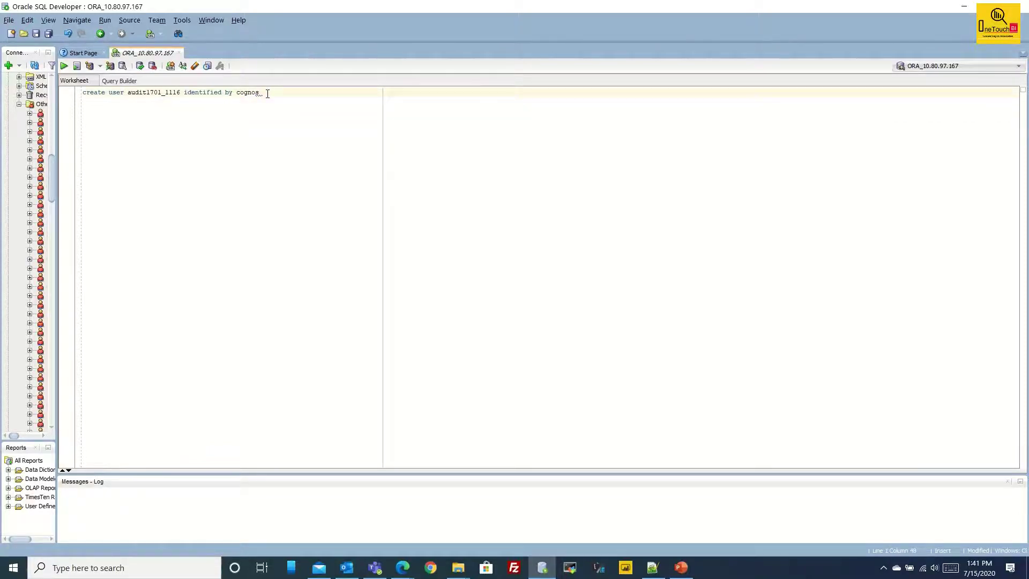
key("ctrl+Return")
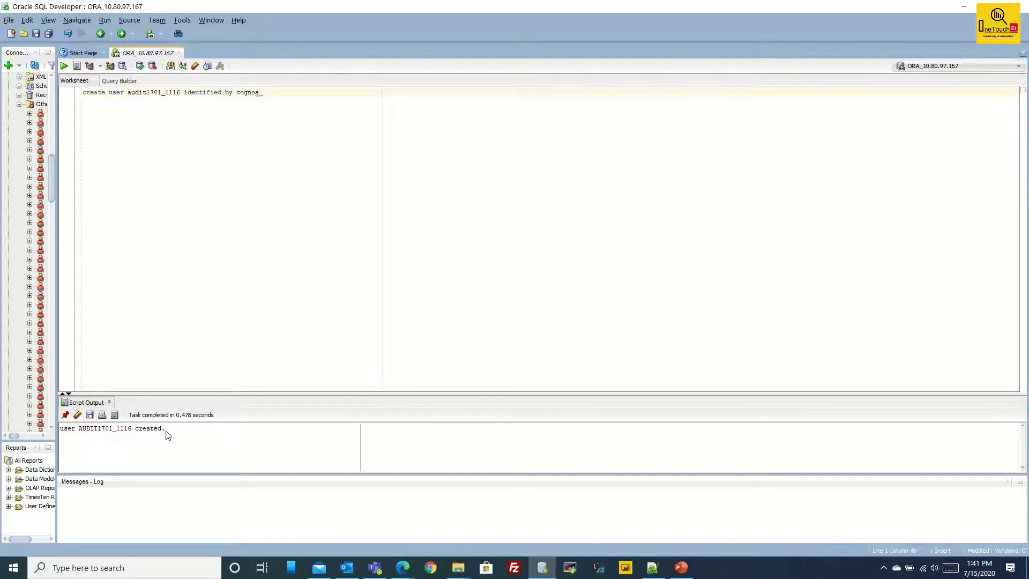
key("Return")
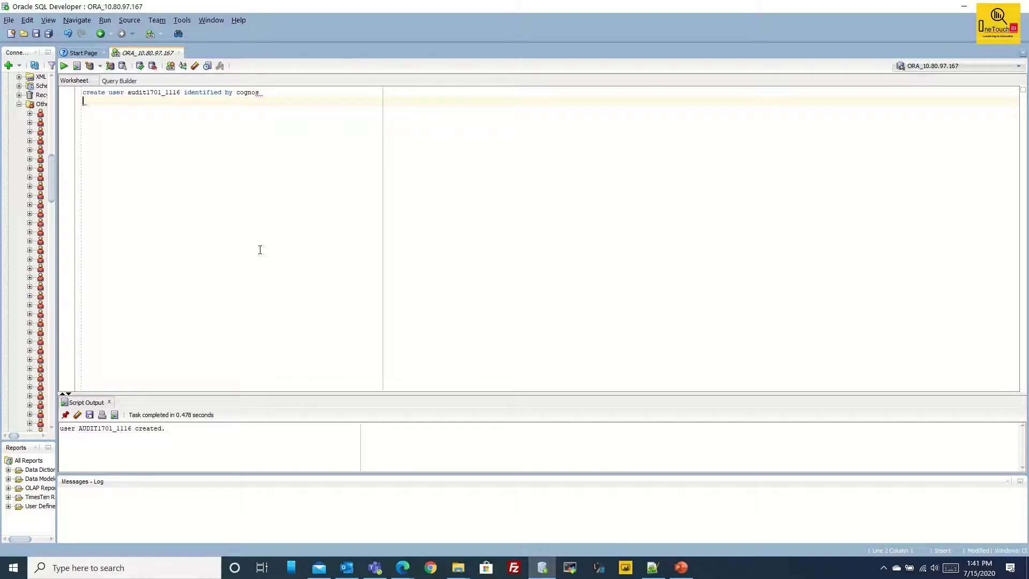
Paste the GRANT DBA statement for the audit user on line 2 and execute it alone
type("g")
key("BackSpace")
type("grant dba to audit1701_1116")
key("shift+Home")
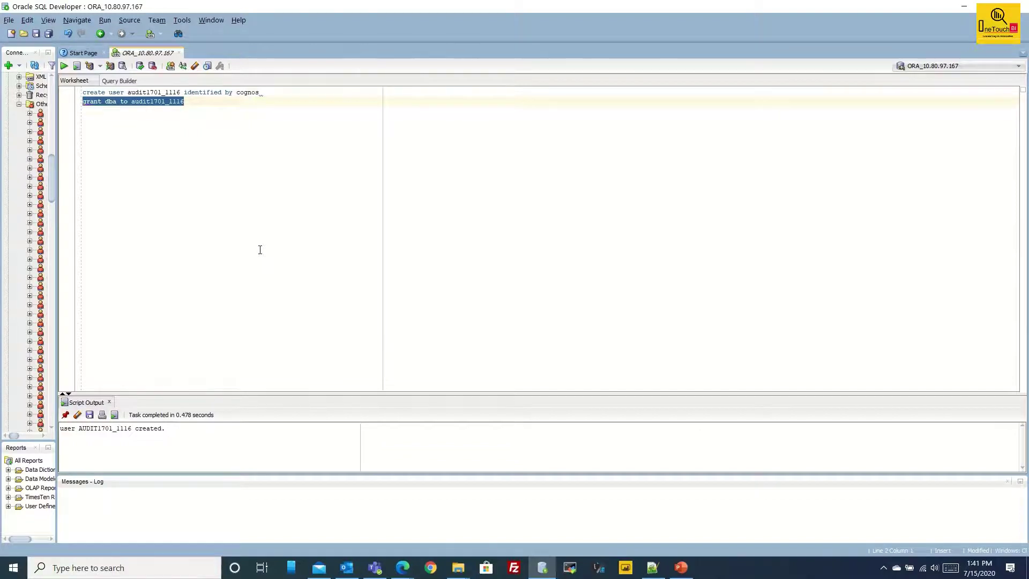
key("ctrl+Return")
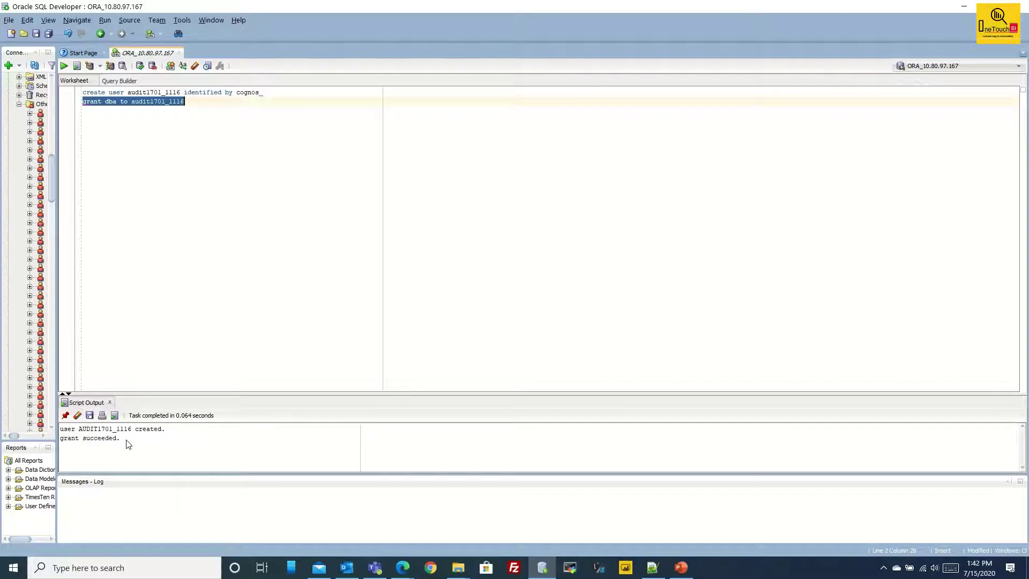
left_click(199, 106)
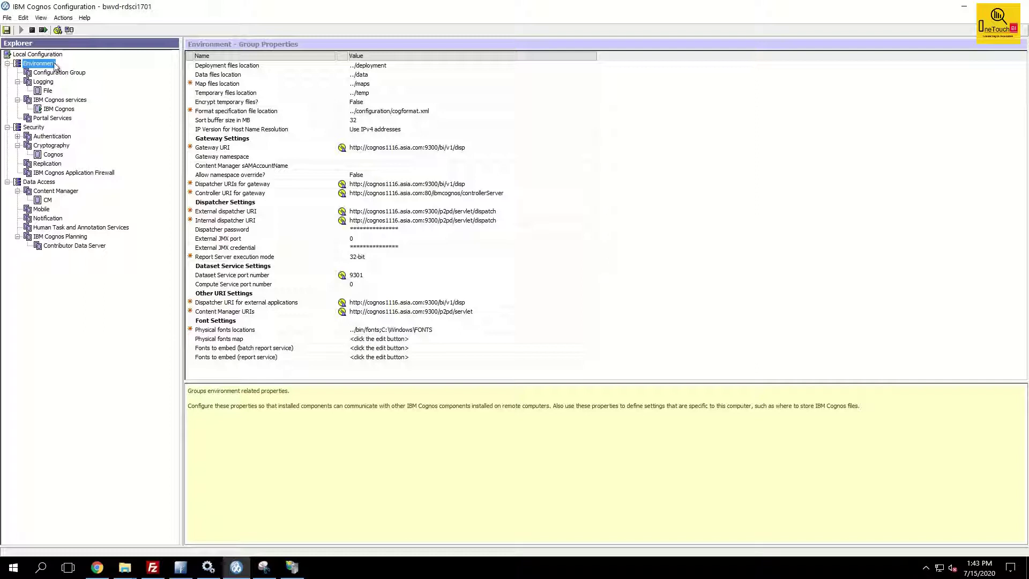
View the Logging properties and its File destination logging to ../logs/cogaudit.log
left_click(44, 82)
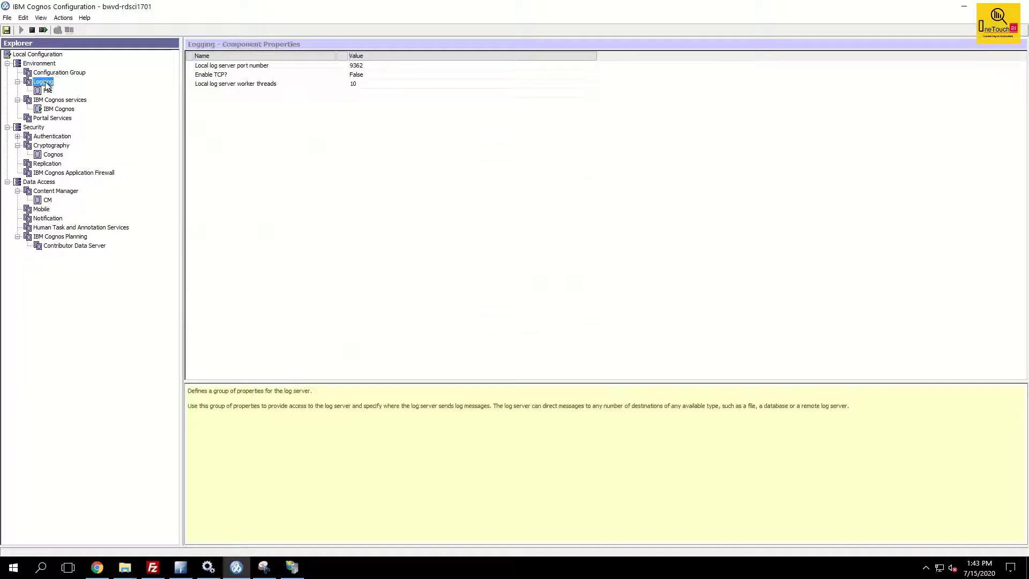
left_click(48, 91)
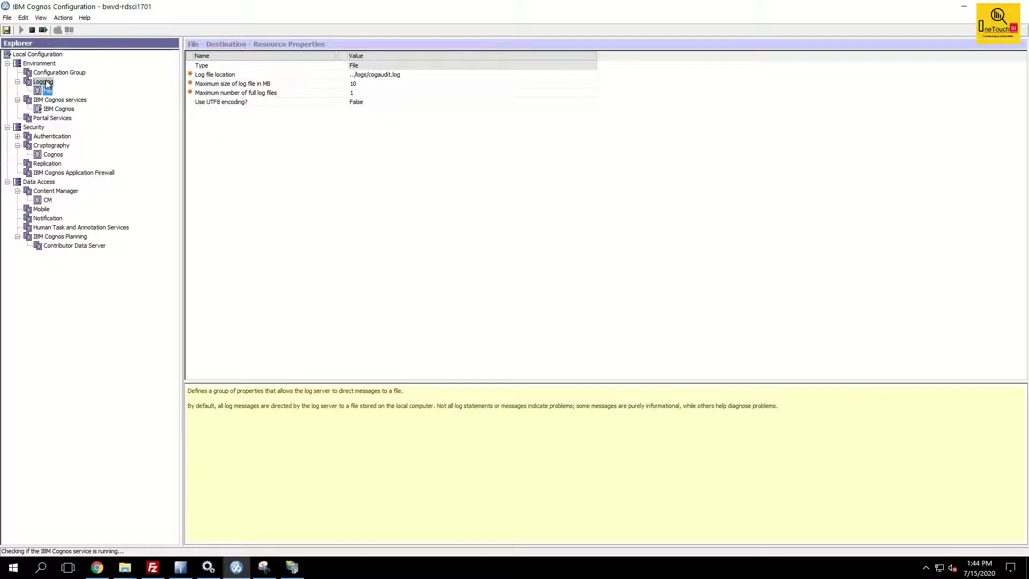
Create a log destination under Logging named Audit1116 with type Database
right_click(44, 82)
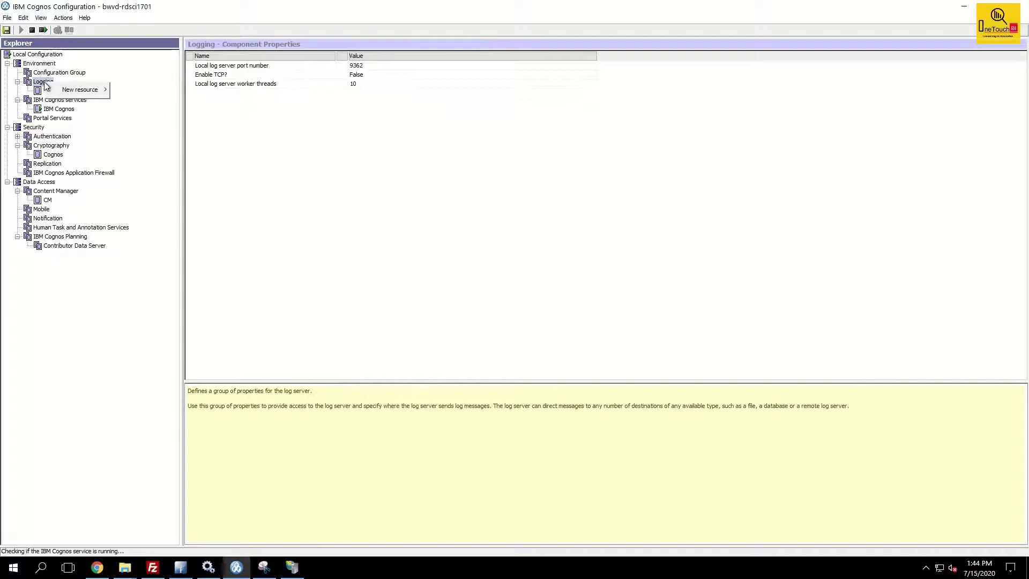
mouse_move(90, 94)
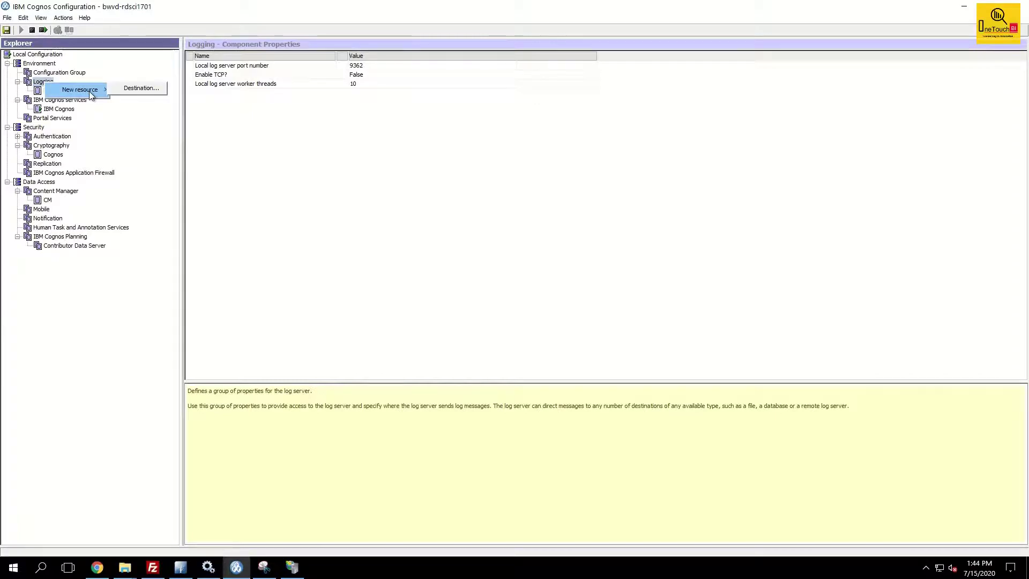
left_click(142, 88)
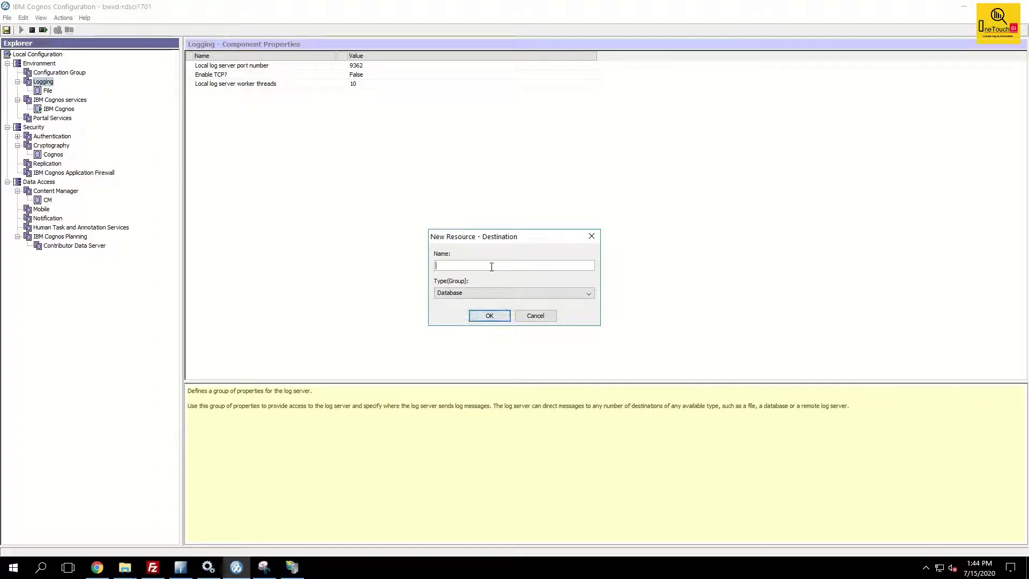
type("Audit111")
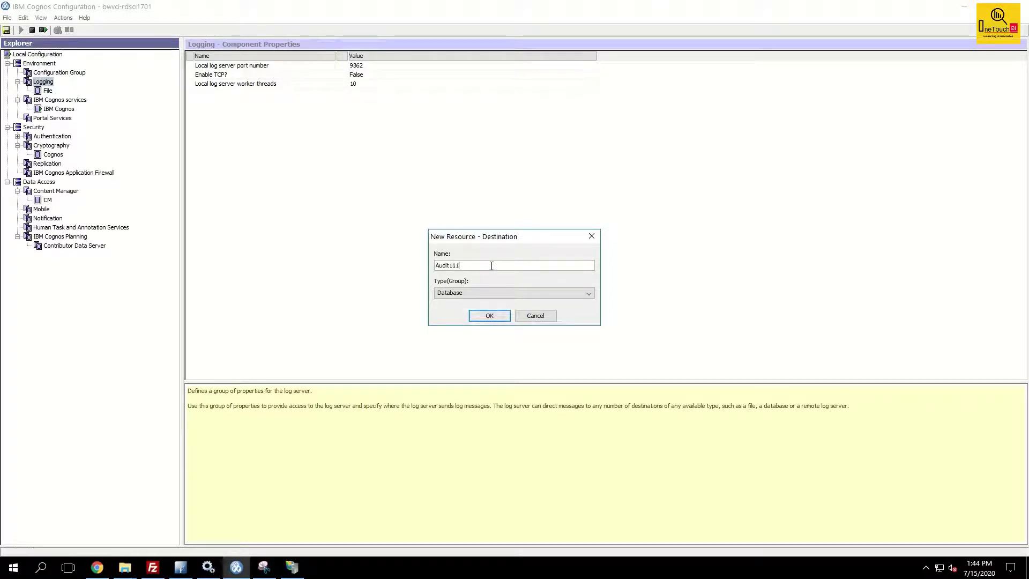
type("6")
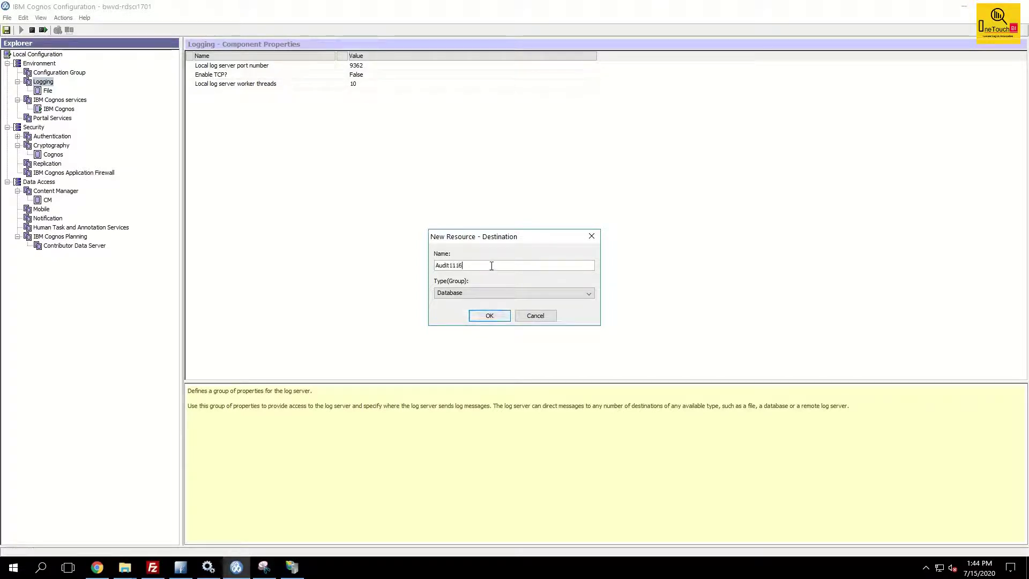
left_click(477, 293)
left_click(476, 293)
left_click(488, 315)
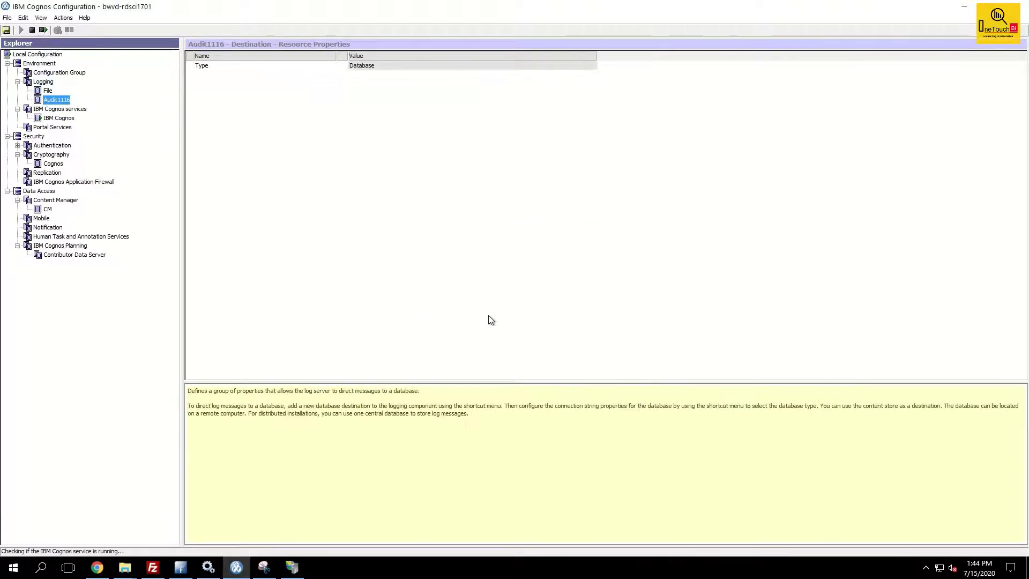
Add an Oracle database resource named Audit_ORA_1116 under the Audit1116 destination
right_click(51, 100)
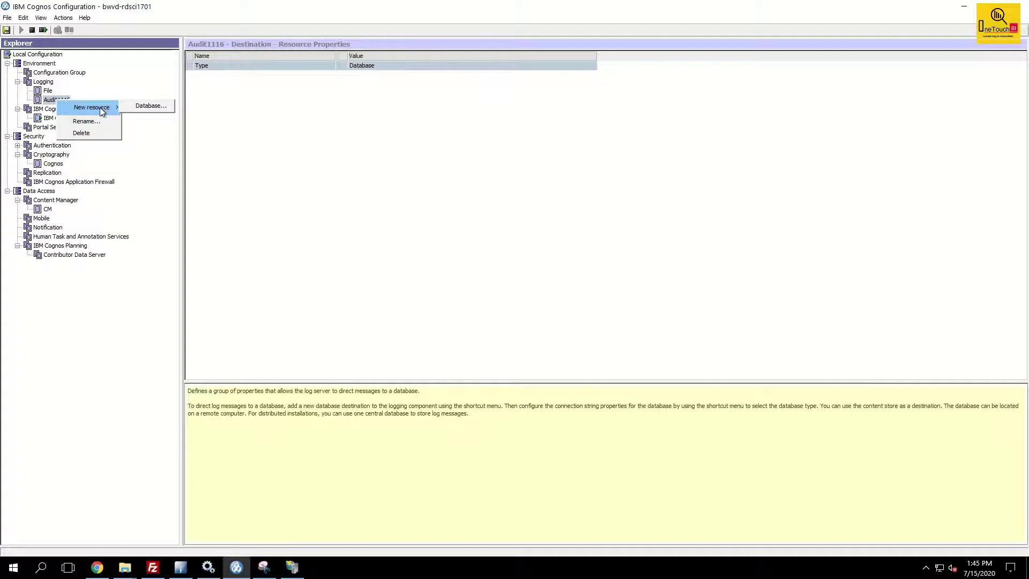
left_click(143, 106)
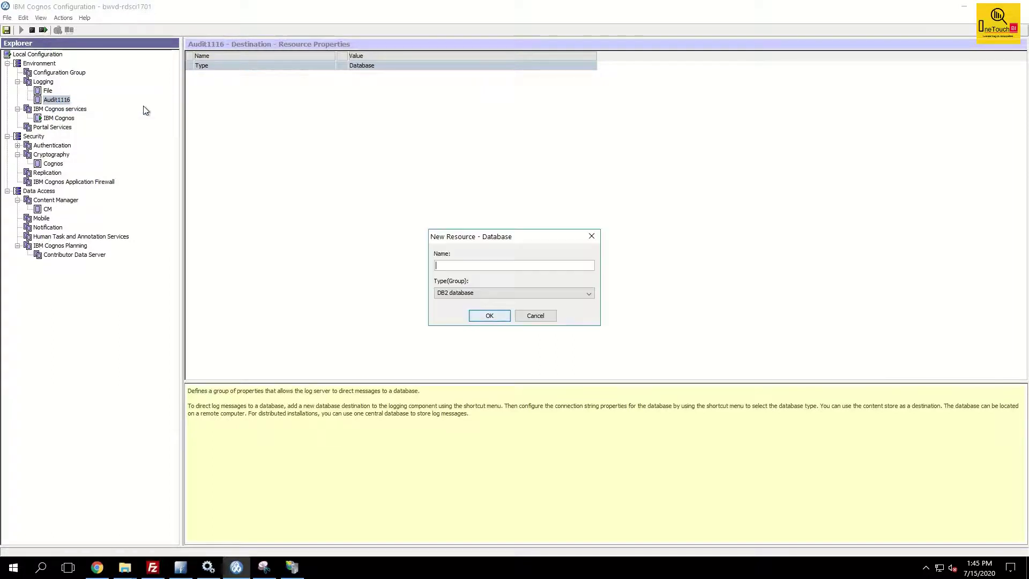
left_click(502, 294)
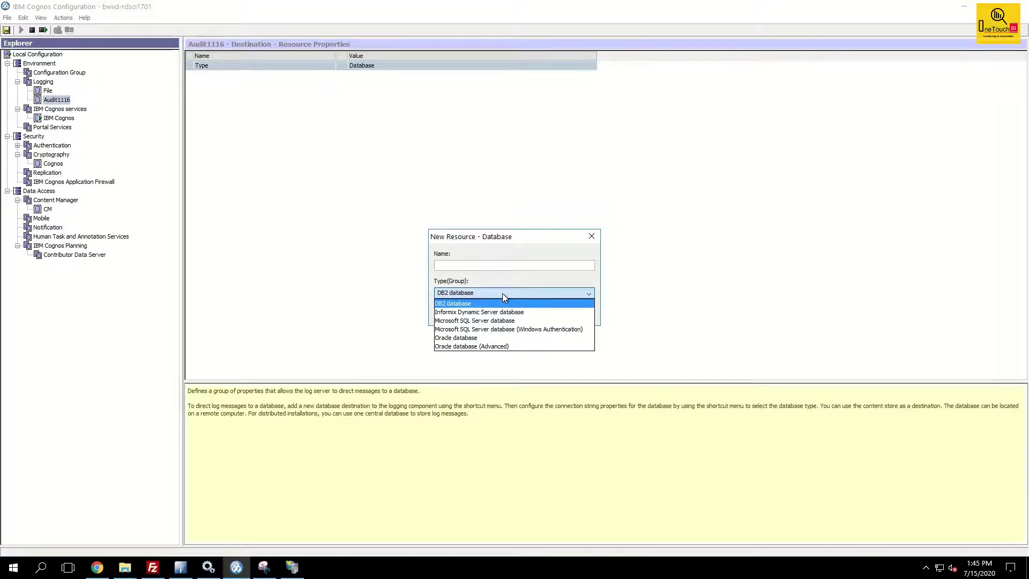
left_click(470, 338)
left_click(468, 266)
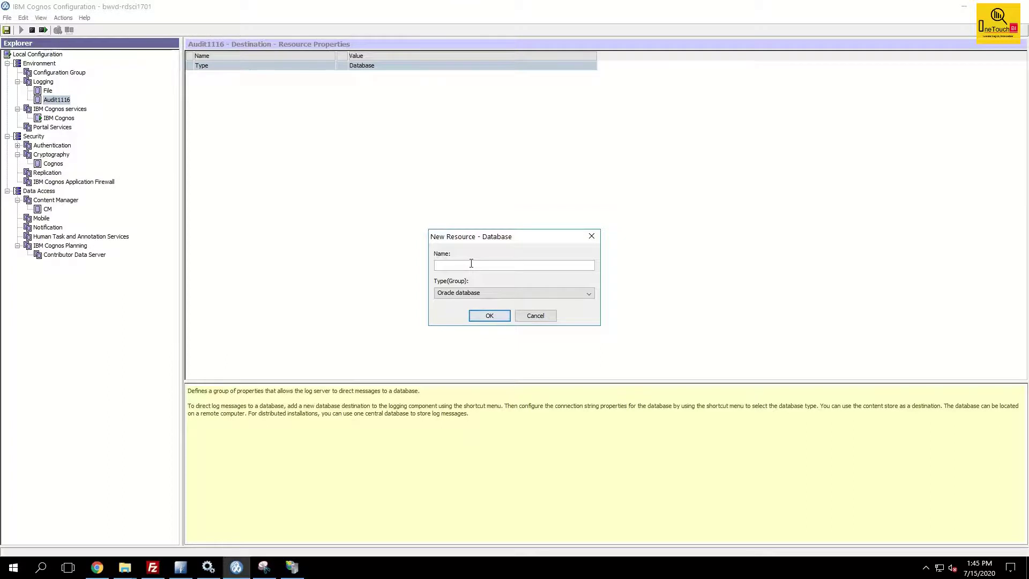
type("it_O")
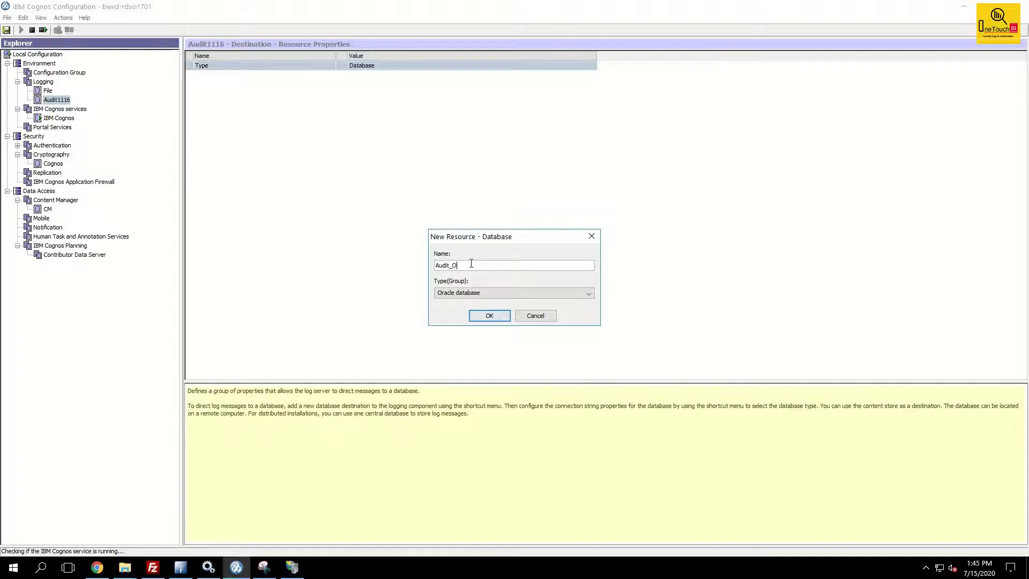
type("RA_1116")
left_click(496, 317)
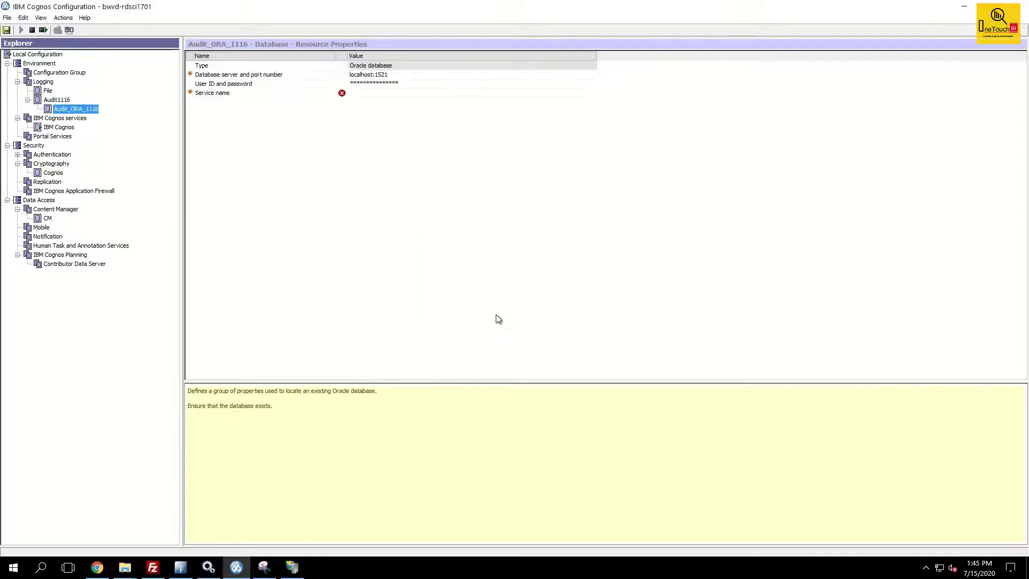
Replace the localhost database server and port with 10.80.97.167:1521
left_click(399, 75)
key("ctrl+a")
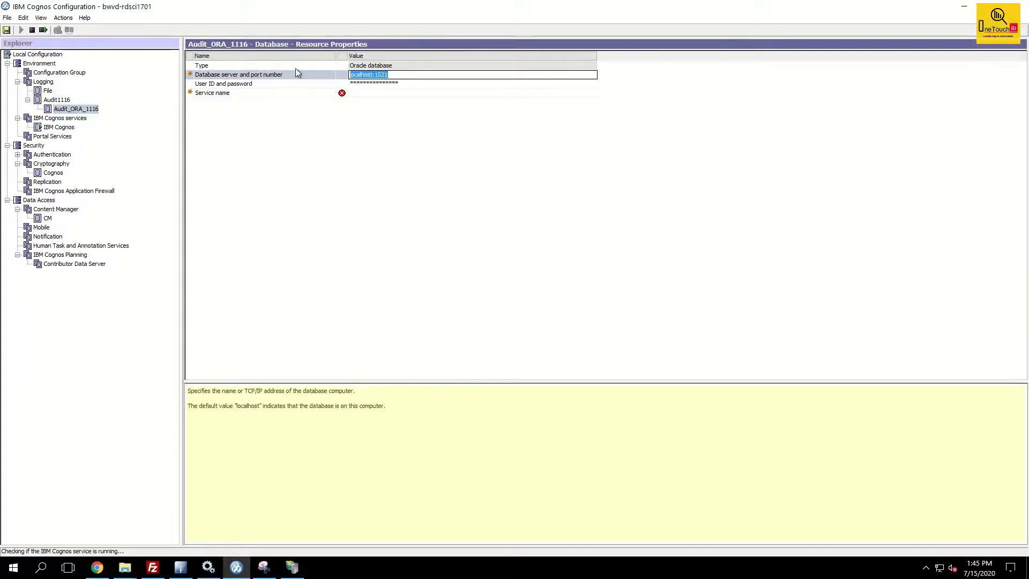
type("10.80.97.167:1521")
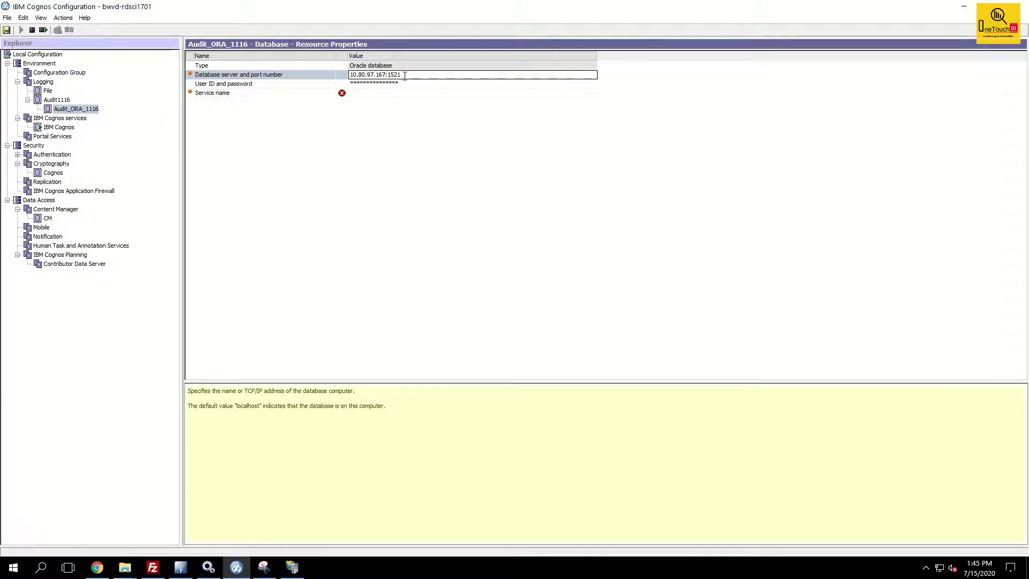
left_click(410, 84)
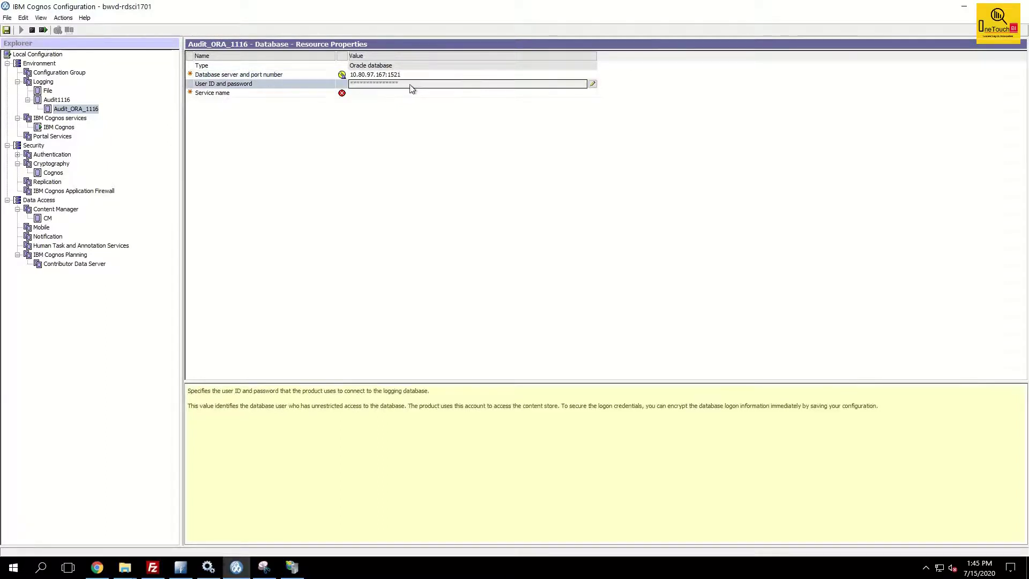
Enter the audit user's ID and password, then set the service name to ORA167C
left_click(593, 84)
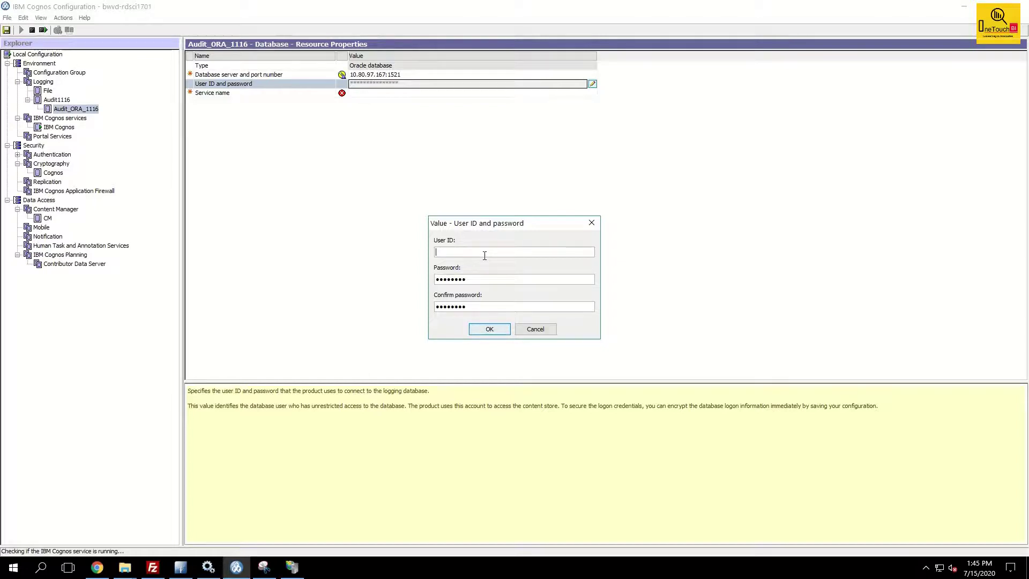
type("audit")
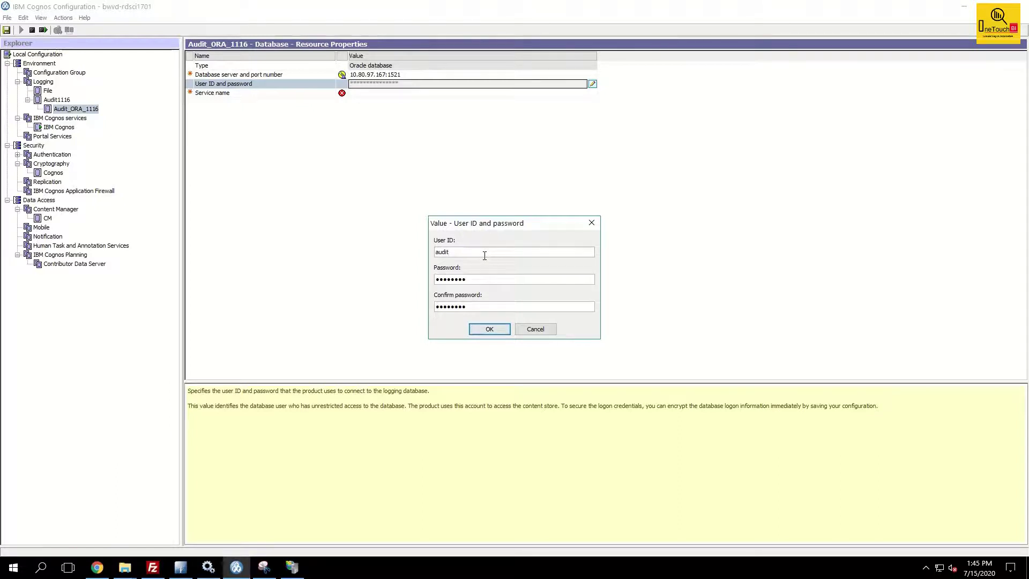
type("1701_1116")
double_click(476, 278)
type("******")
key("Tab")
type("******")
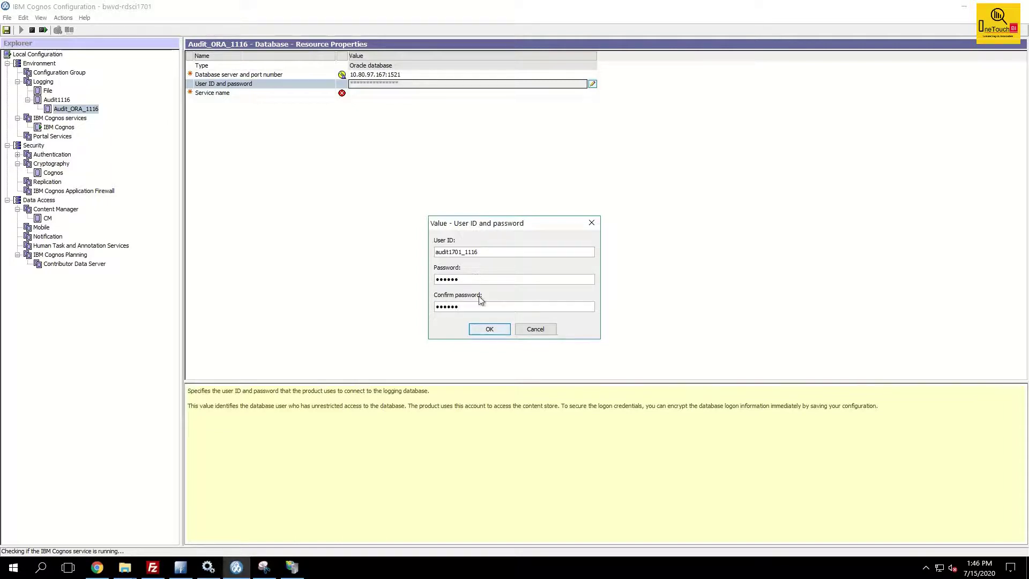
left_click(490, 331)
left_click(393, 93)
type("ORA167C")
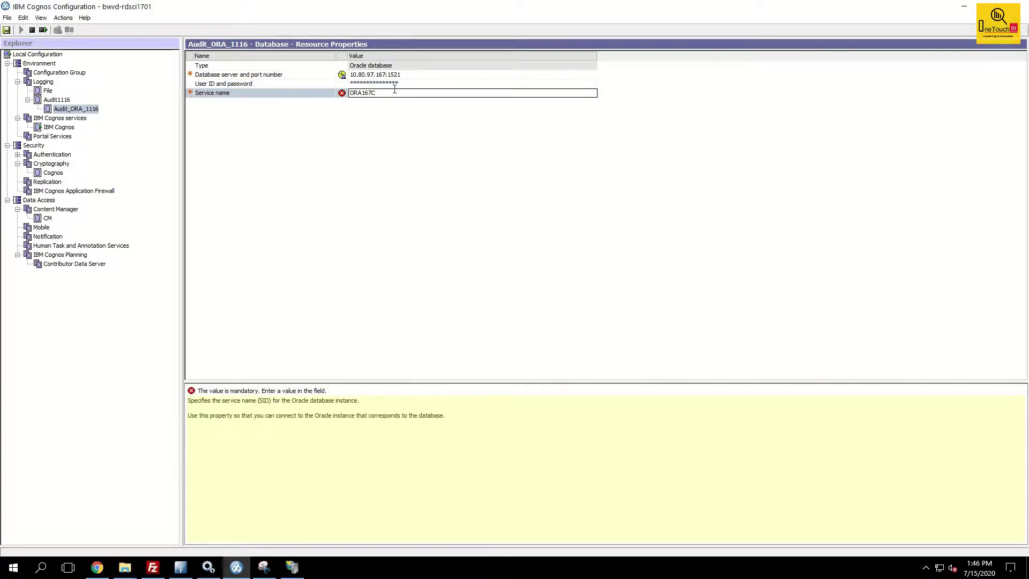
Test the Audit_ORA_1116 connection and close the successful test results
right_click(79, 109)
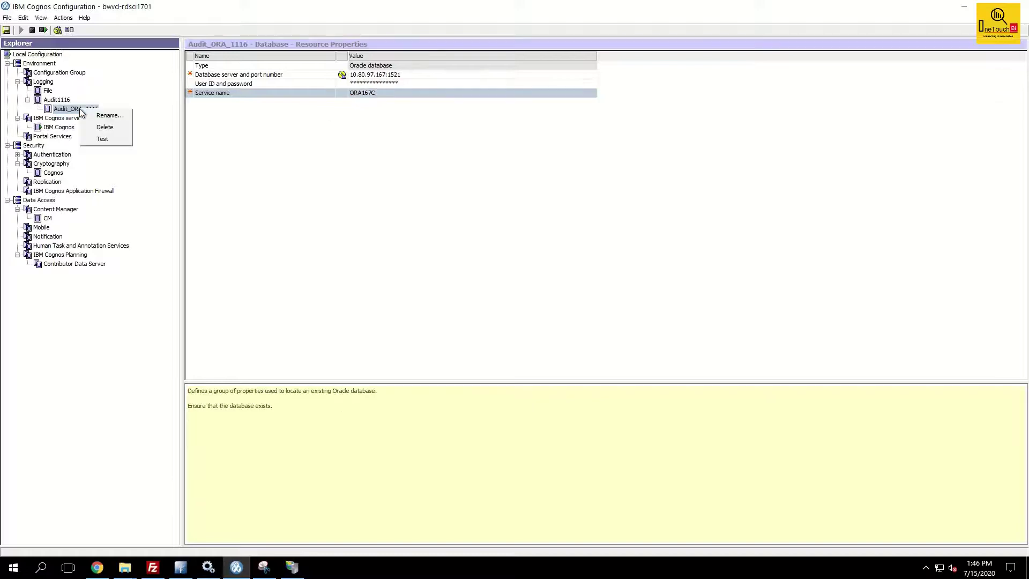
left_click(110, 139)
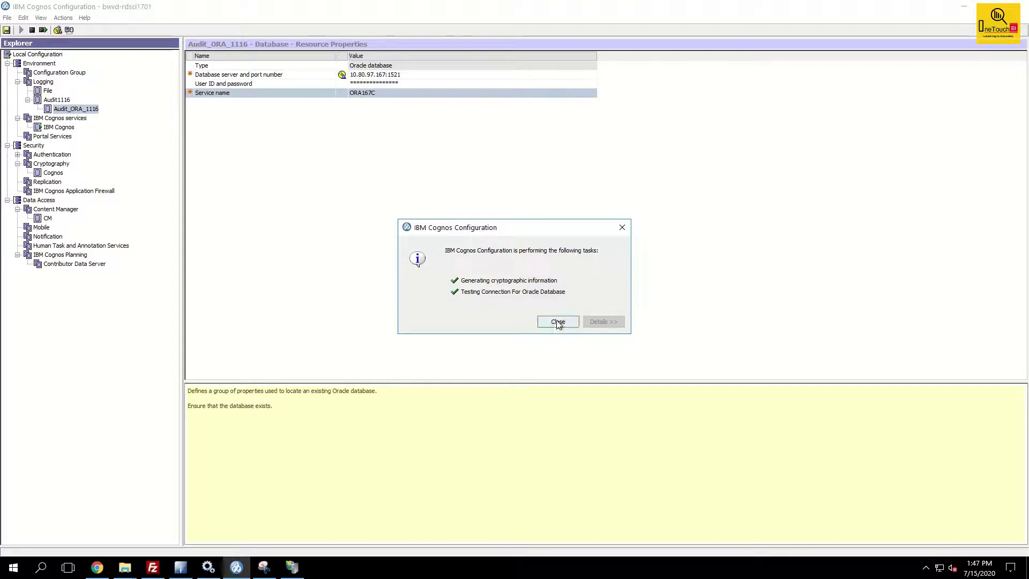
left_click(557, 322)
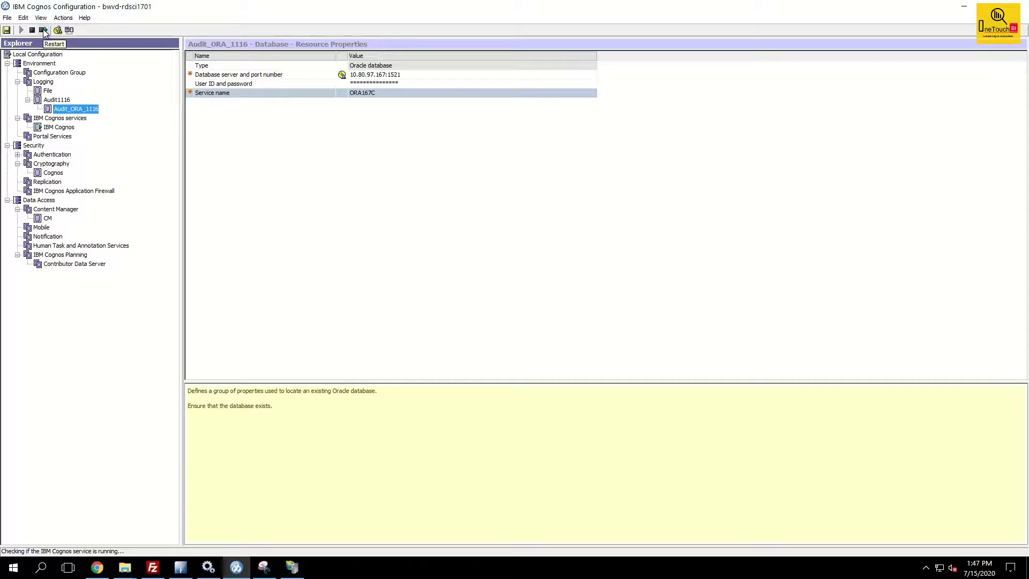
With Logging selected, request a restart of the IBM Cognos service
left_click(43, 82)
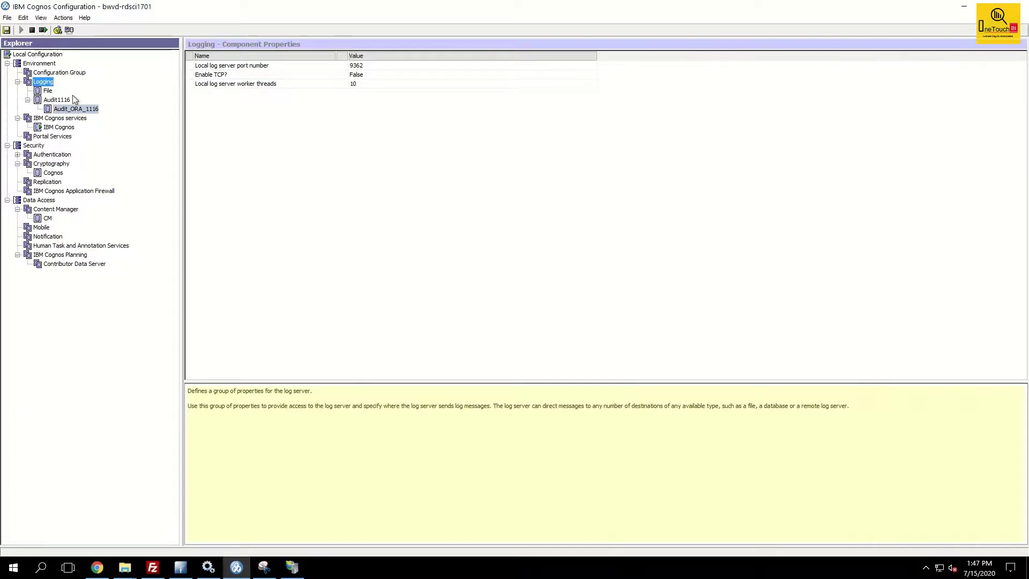
left_click(43, 31)
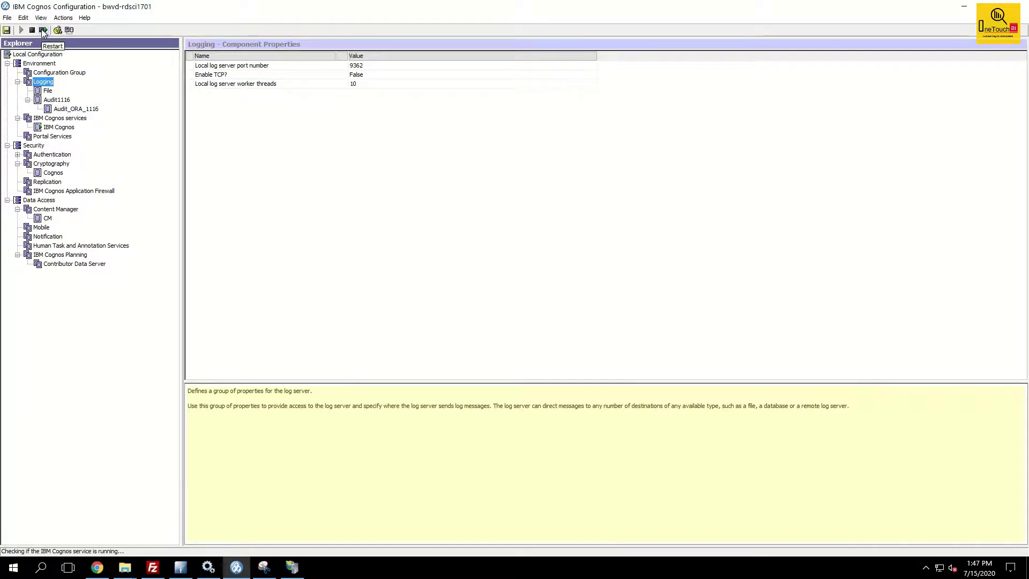
left_click(42, 32)
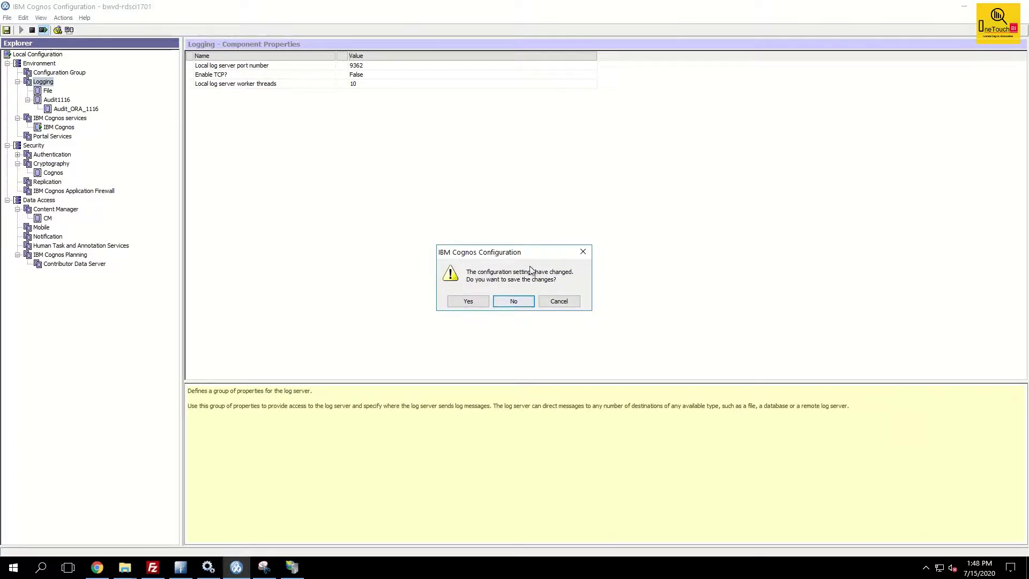
Save the configuration changes, acknowledge the warning, and continue the service restart
left_click(467, 301)
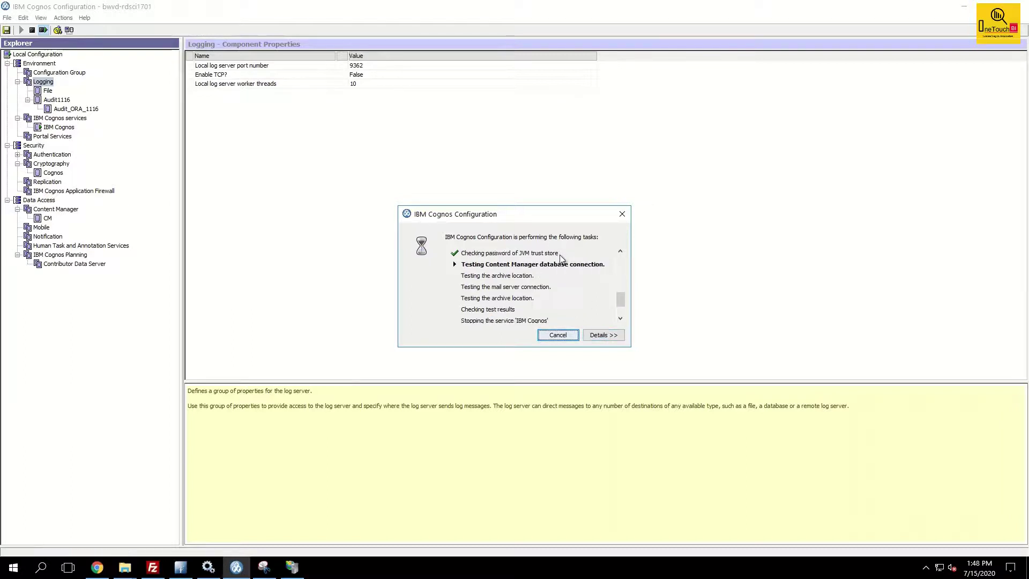
key("Return")
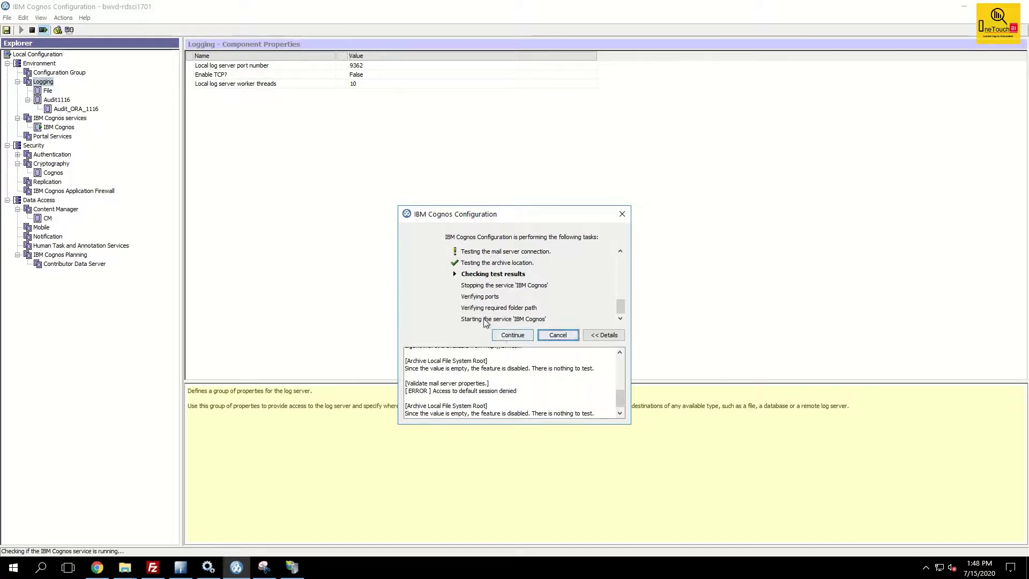
left_click(512, 335)
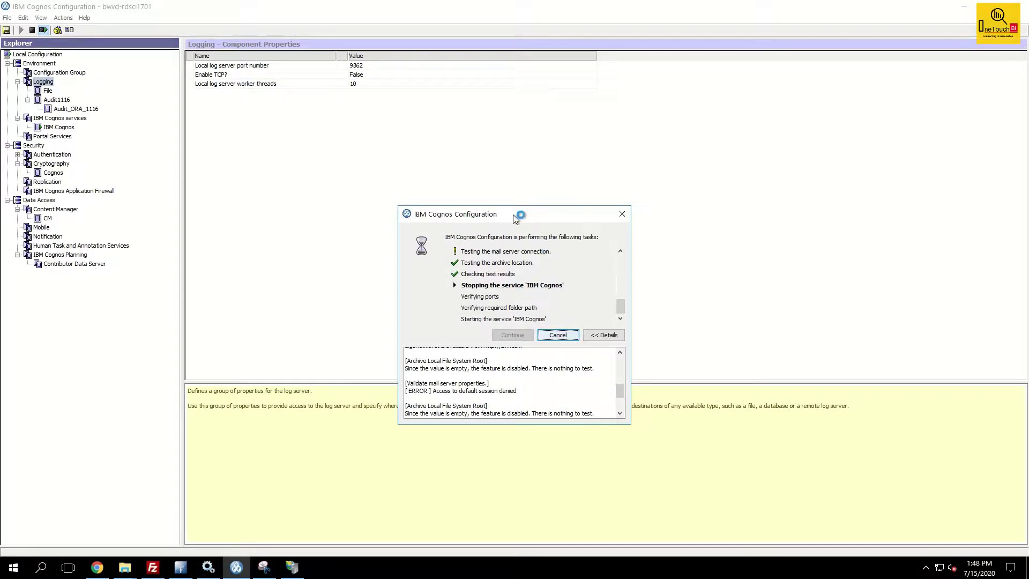
left_click_drag(515, 218, 335, 101)
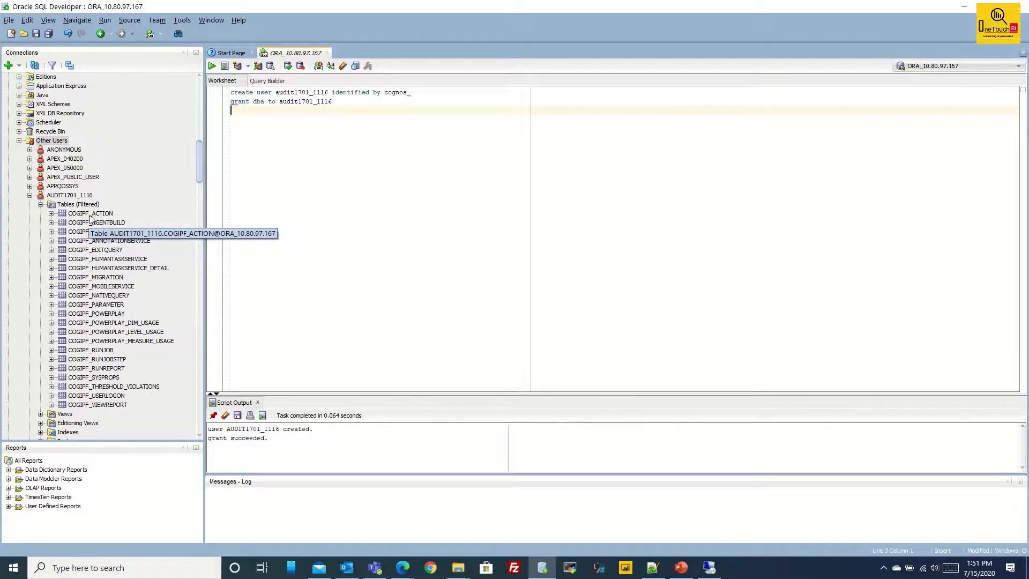
Select the CREATE USER statement line in SQL Developer
left_click_drag(410, 93, 225, 89)
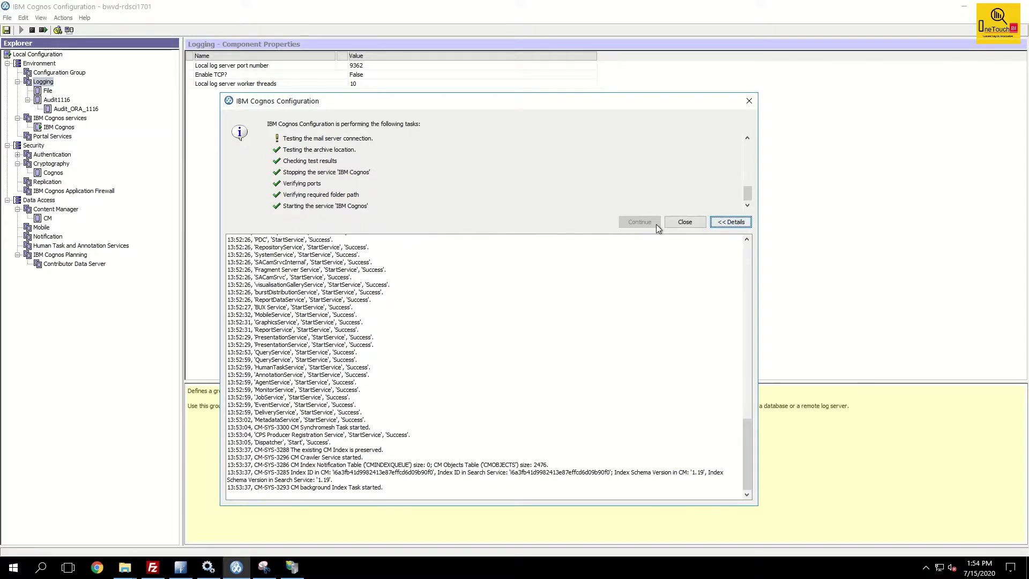
Close the progress dialog once the IBM Cognos service restart completes
left_click(685, 222)
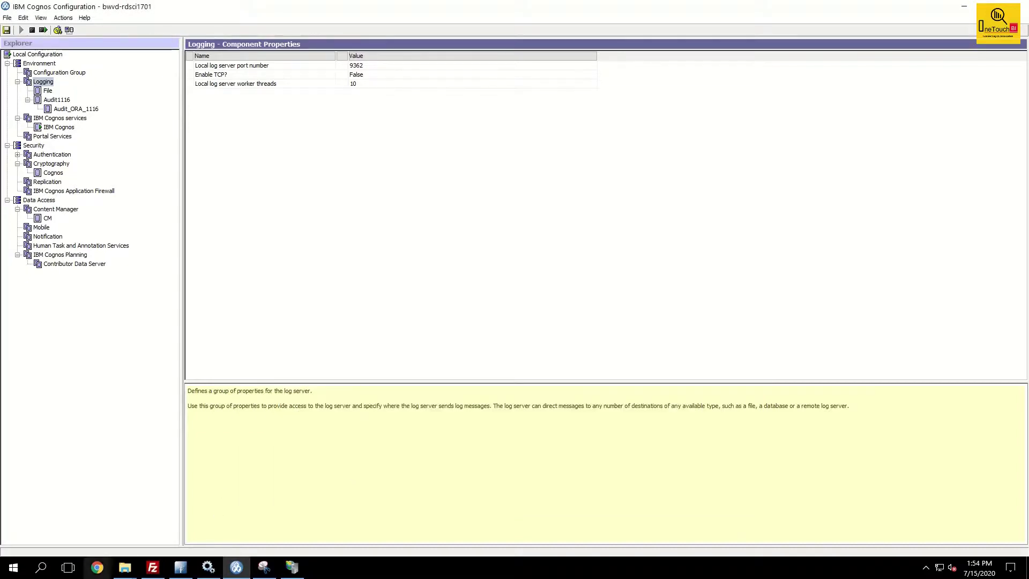
Load the Cognos Analytics portal at onetouchbi.edu:9300 in Chrome
left_click(97, 569)
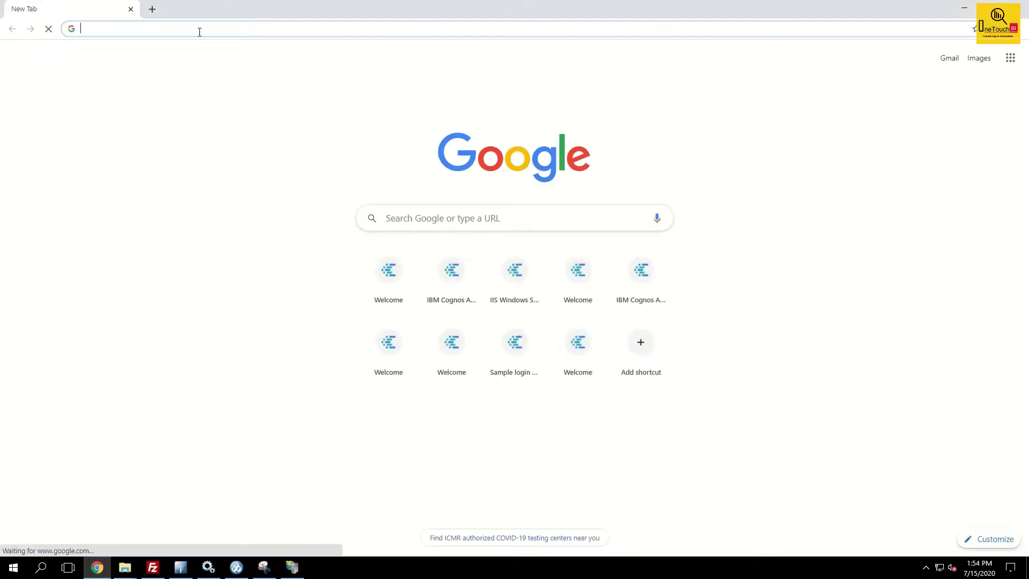
type("onetouchbi.edu")
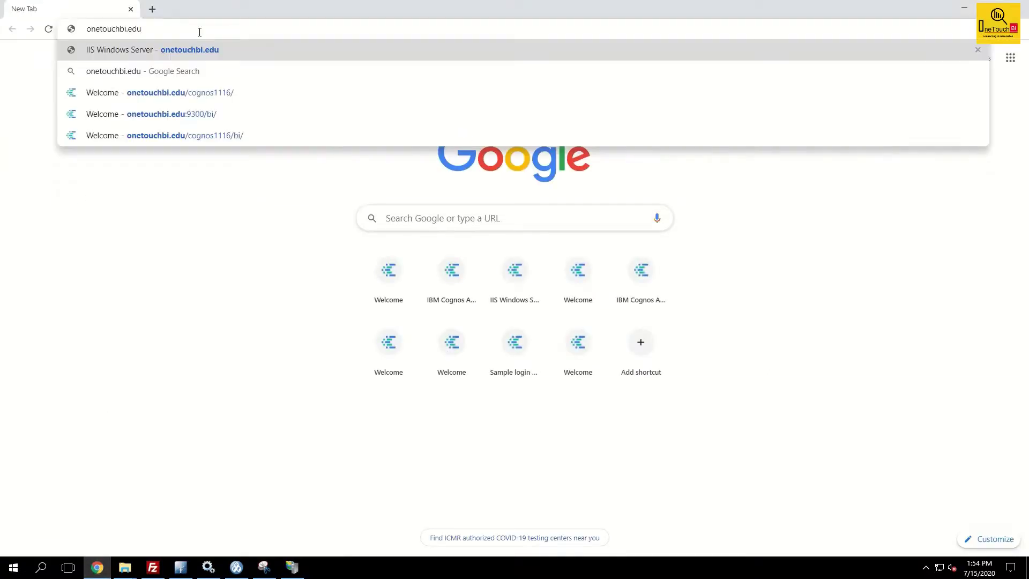
type(":9300")
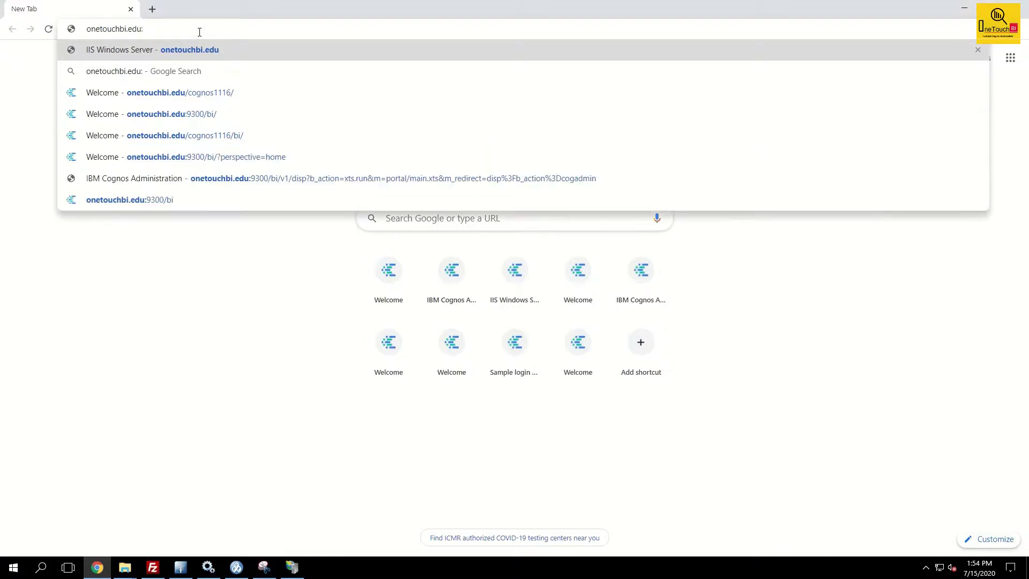
key("Return")
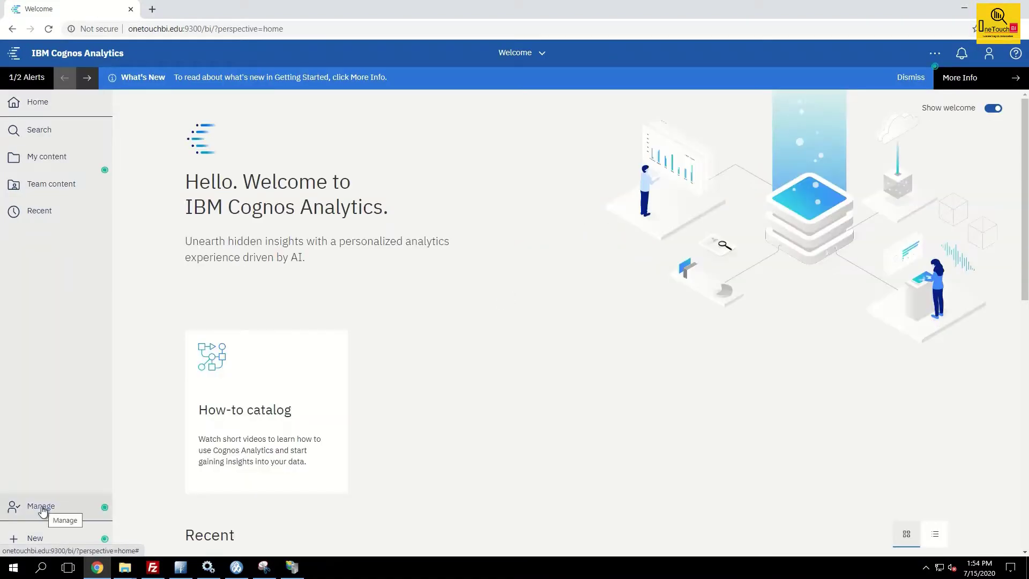
Open Set properties for the System from Status > System in the Administration console
left_click(42, 509)
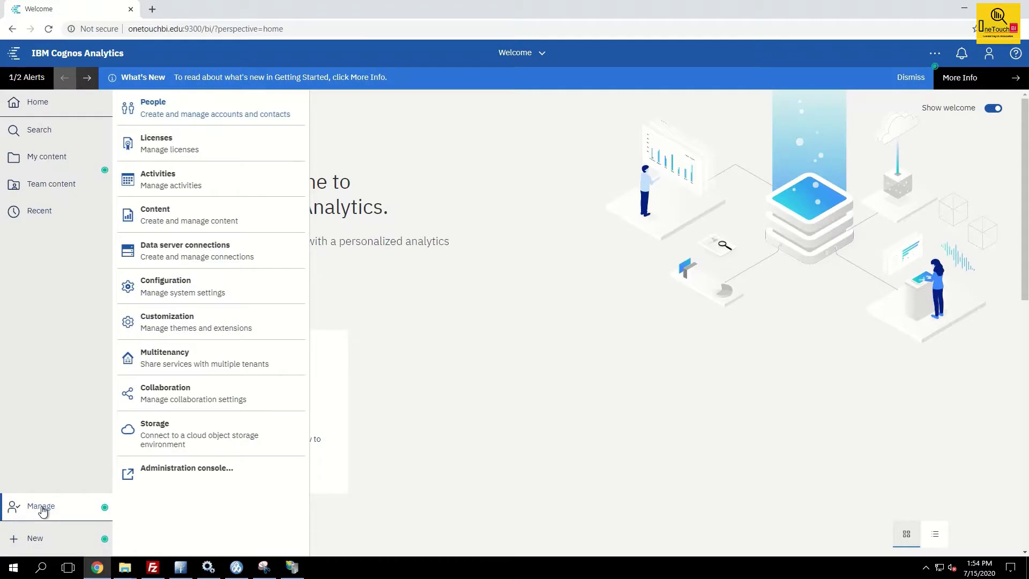
left_click(175, 472)
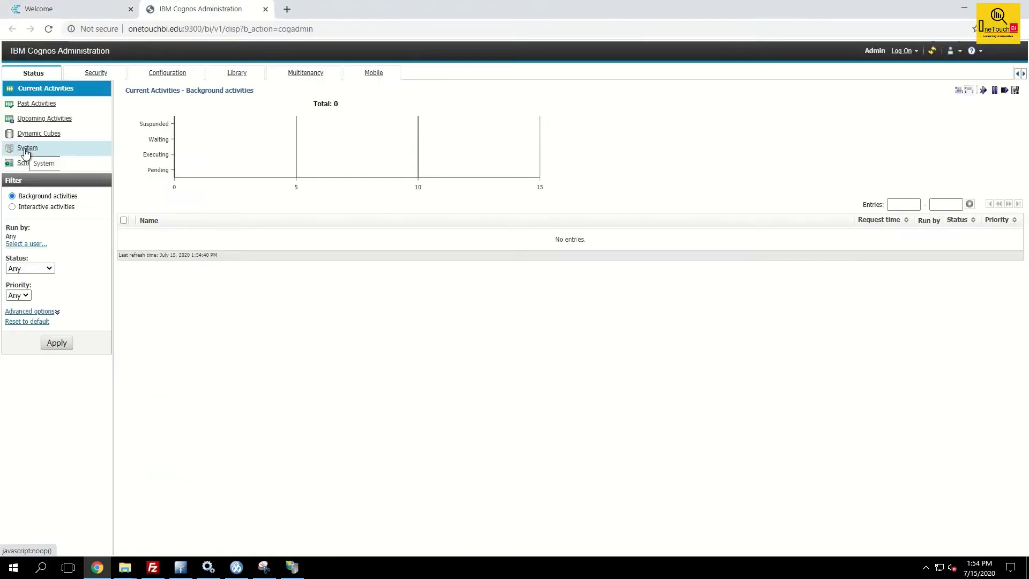
left_click(26, 149)
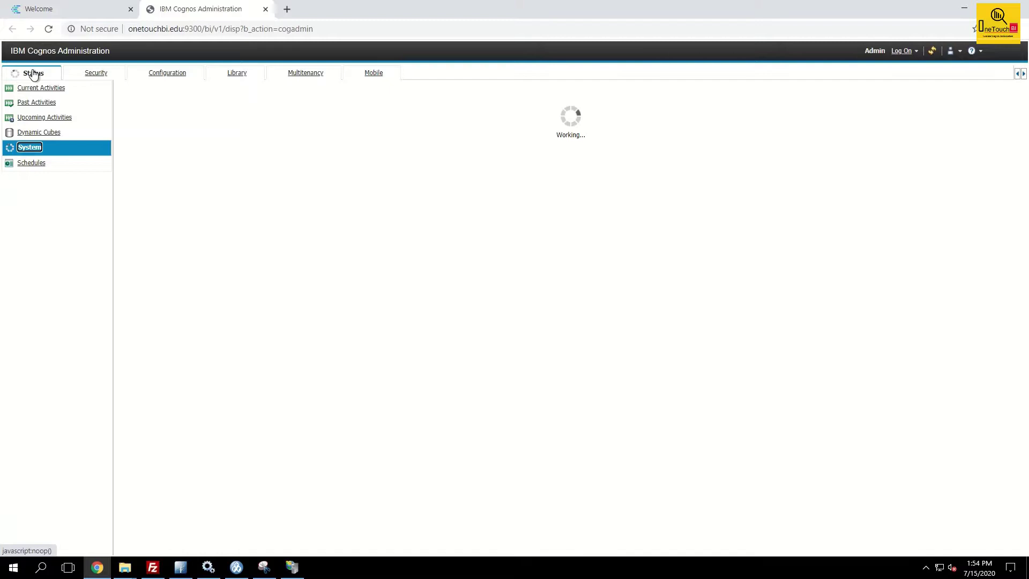
left_click(169, 138)
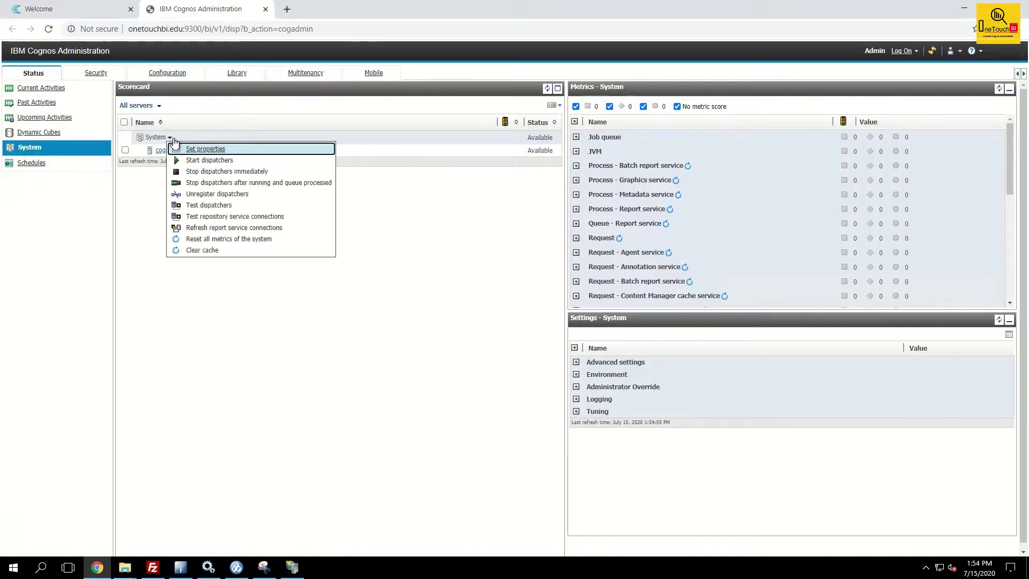
left_click(217, 150)
Filter the configuration settings to the Logging category
left_click(99, 86)
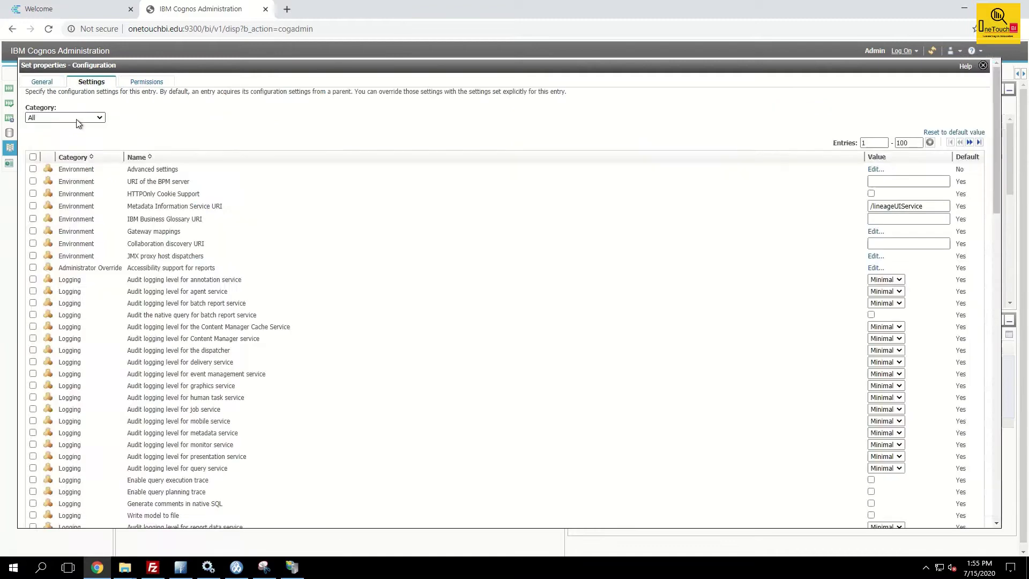
left_click(99, 118)
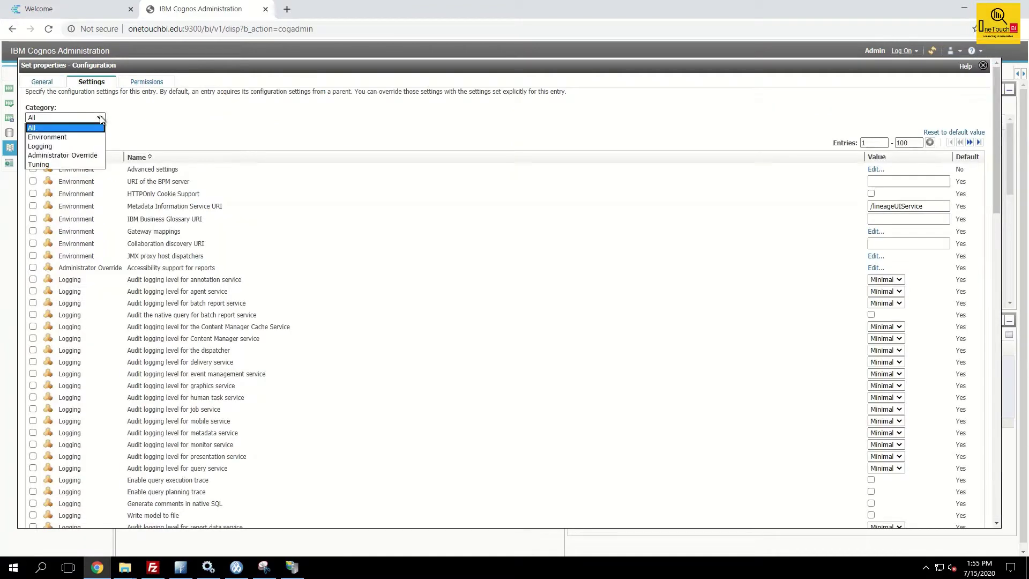
left_click(63, 149)
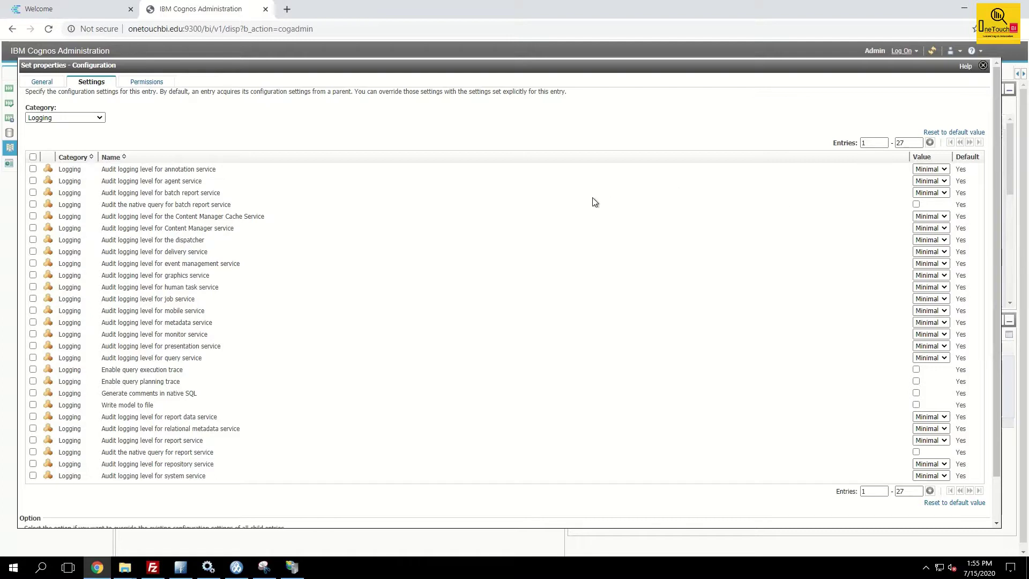
Set audit logging to Basic for annotation, agent, batch report, Content Manager and remaining services
left_click(945, 170)
left_click(942, 190)
left_click(944, 181)
left_click(943, 200)
left_click(944, 193)
left_click(944, 212)
left_click(944, 217)
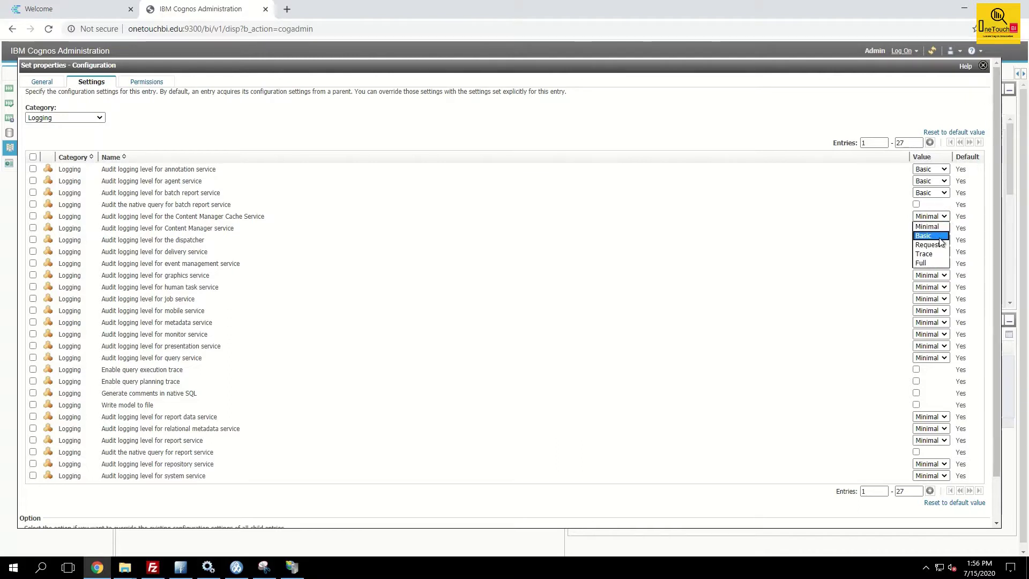
left_click(939, 241)
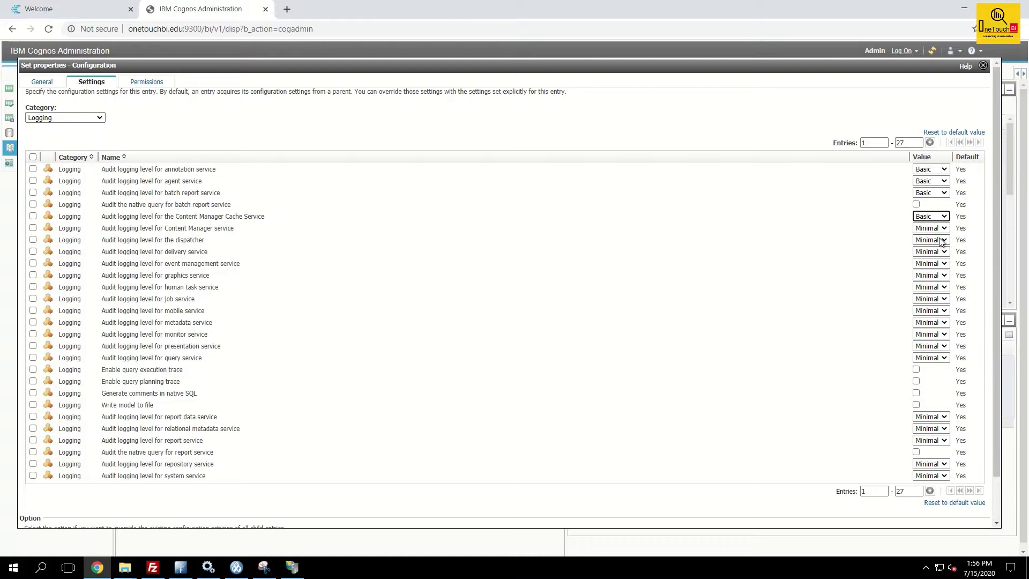
left_click(939, 229)
left_click(937, 247)
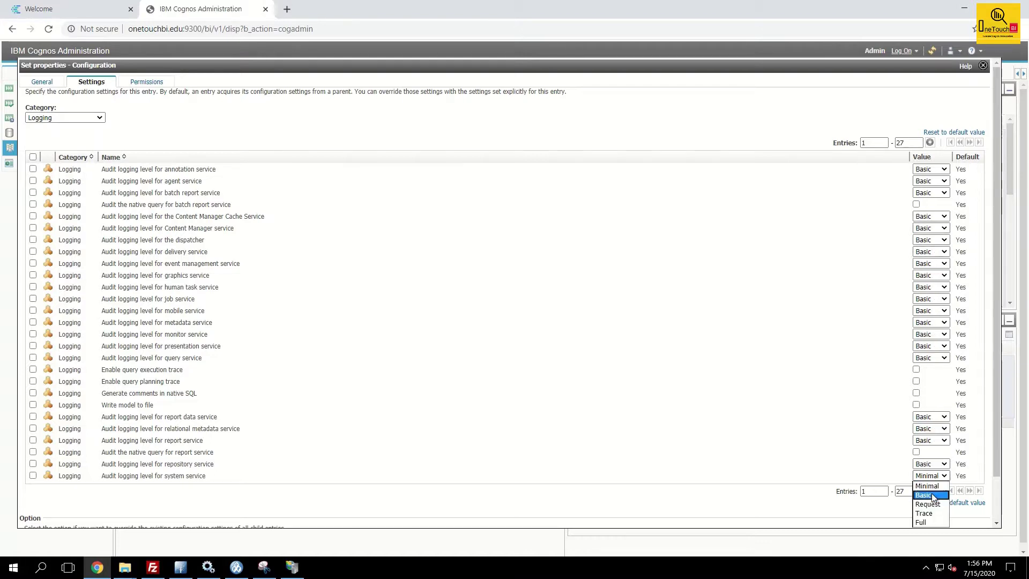
left_click(930, 494)
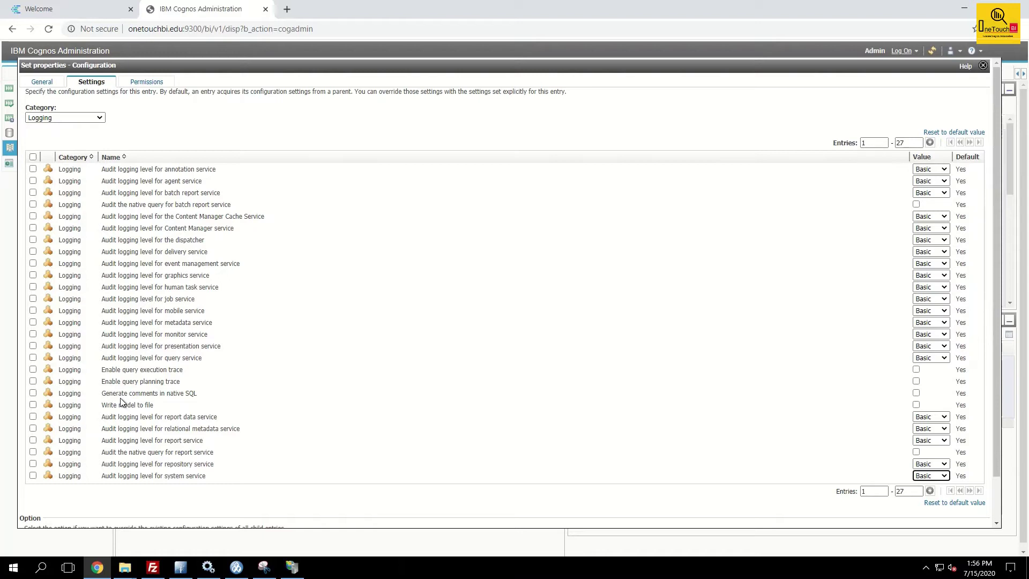
Enable Generate comments in native SQL and scroll to the bottom of the settings
left_click_drag(171, 396, 639, 408)
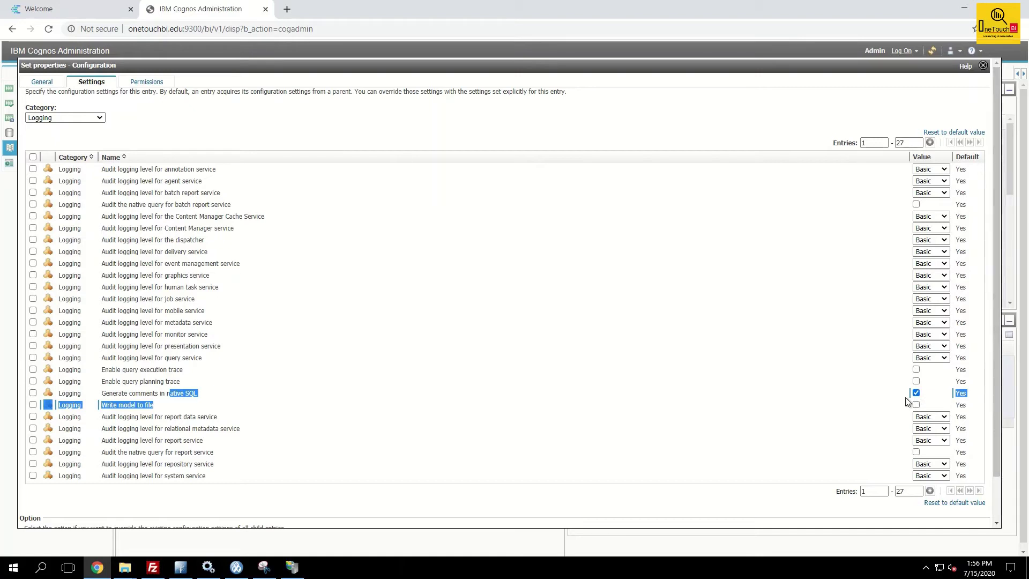
left_click(800, 397)
scroll(828, 485, "down", 2)
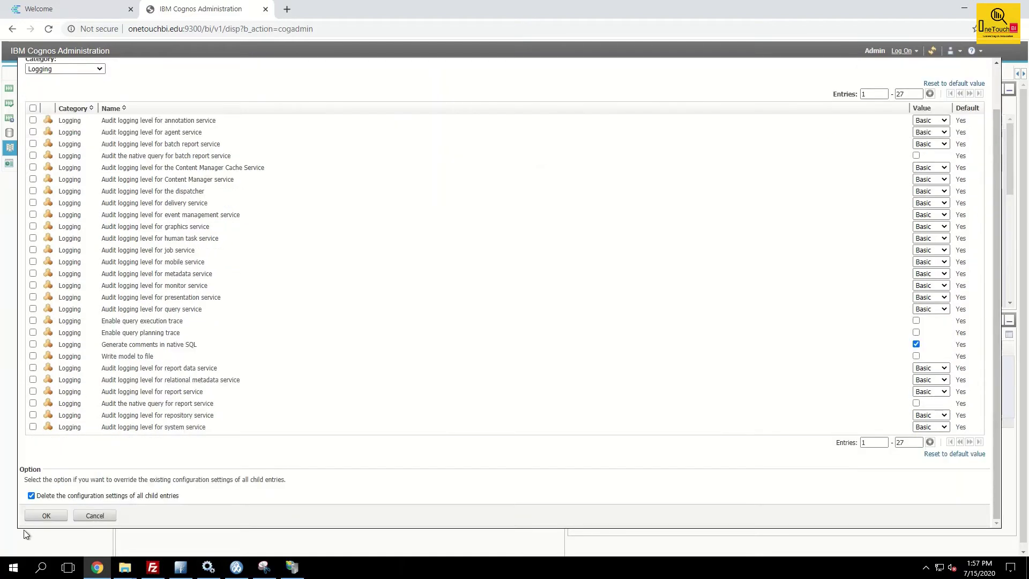
left_click(45, 515)
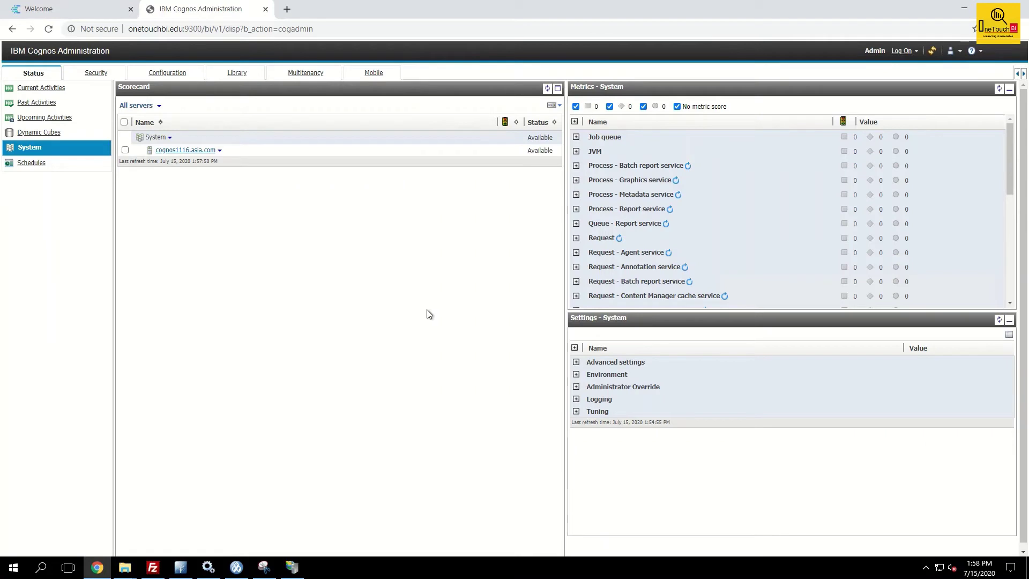